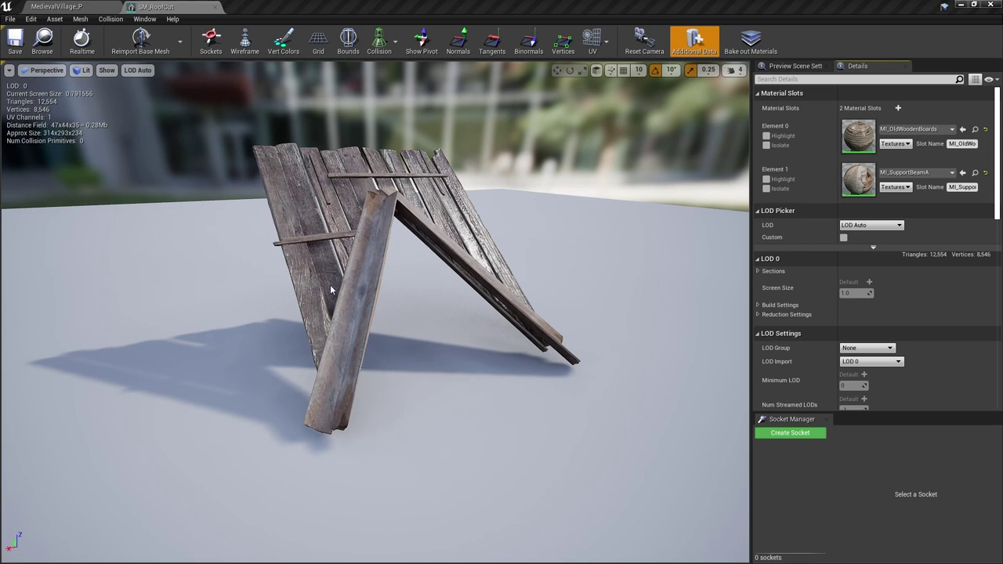
- Preview the wooden boards and support beam material highlights on SM_RoofOut, then turn them off
left_click(766, 135)
left_click(766, 135)
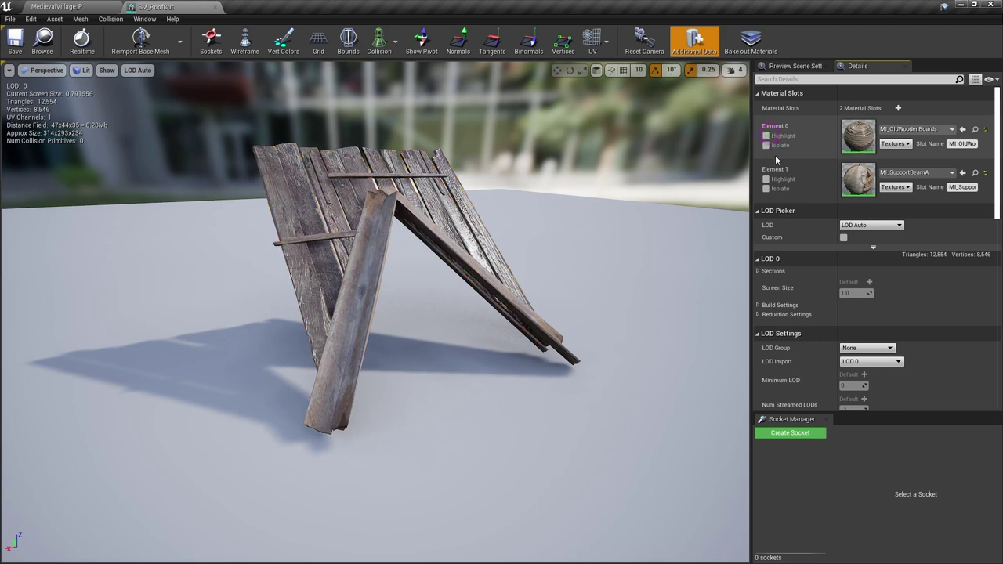
left_click(766, 179)
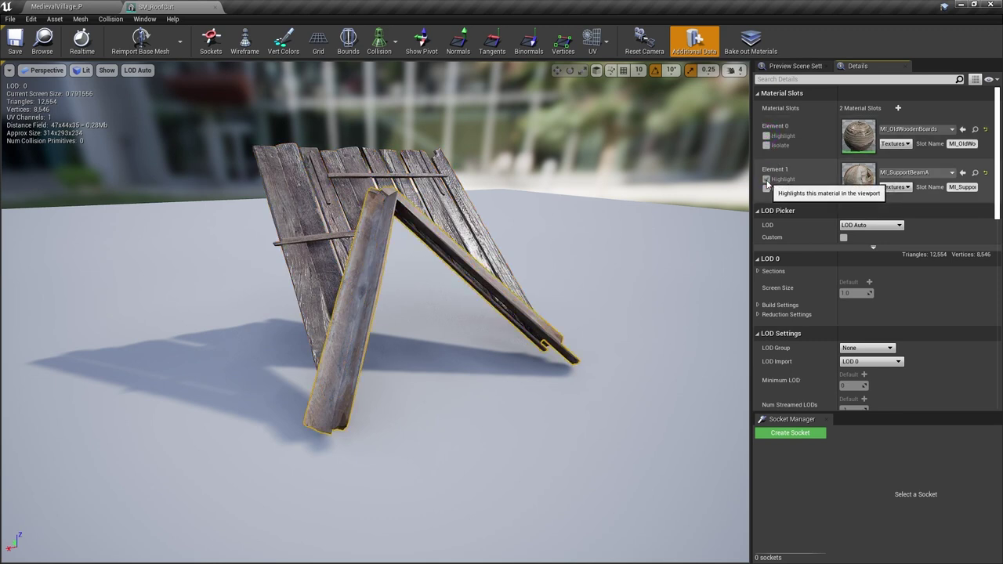
left_click(766, 180)
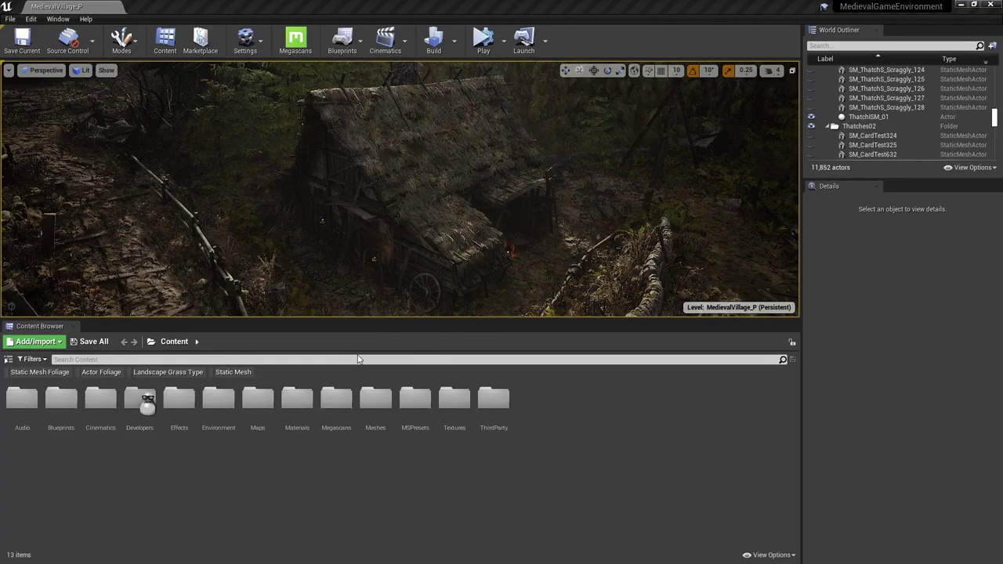
- Filter the Content Browser to Static Mesh assets and search for 'thatch'
left_click(215, 372)
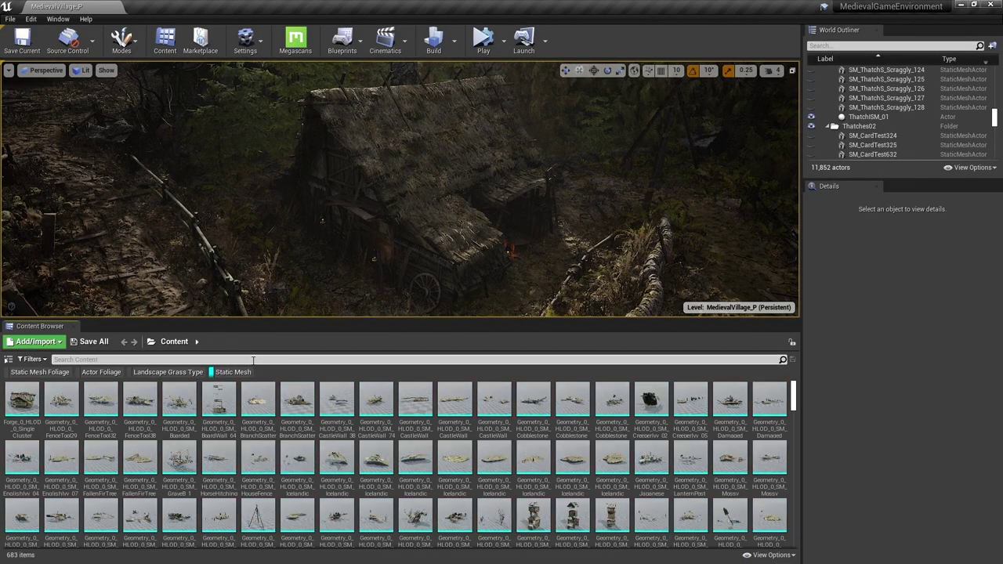
left_click(253, 359)
type("thatch")
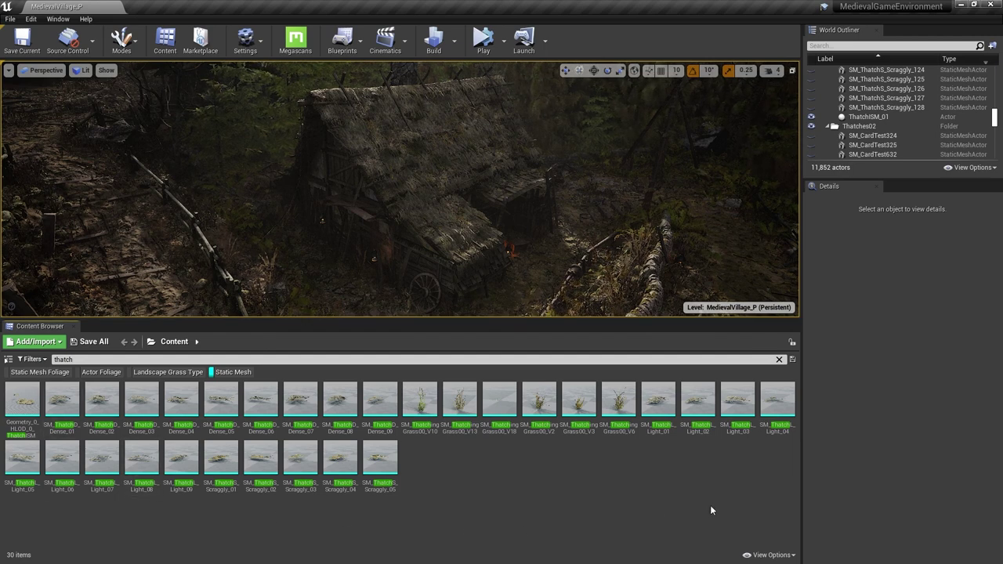
scroll(832, 118, "up", 10)
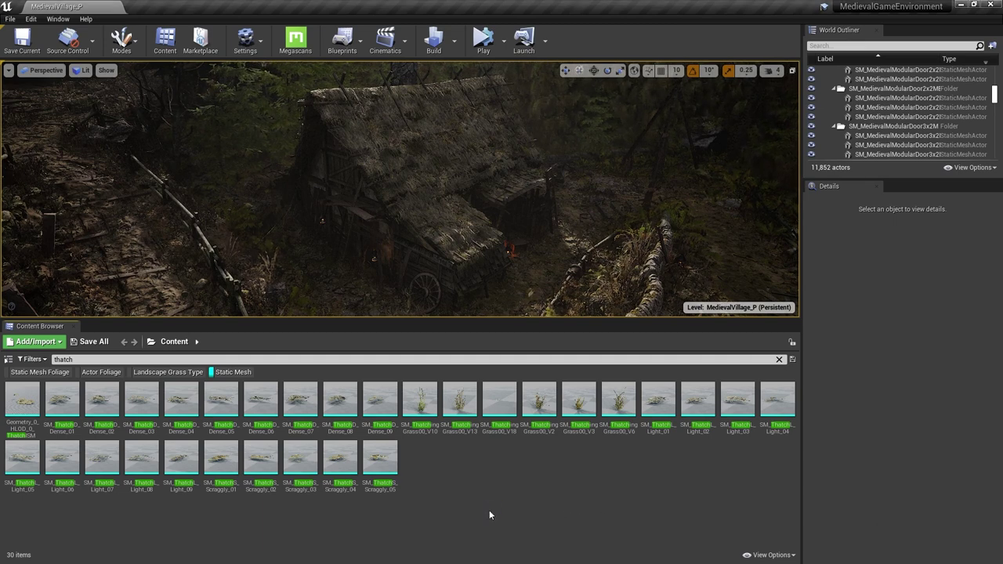
- Show the RHI stats overlay with 'stat rhi', then select and deselect a door actor
key("grave")
type("stat")
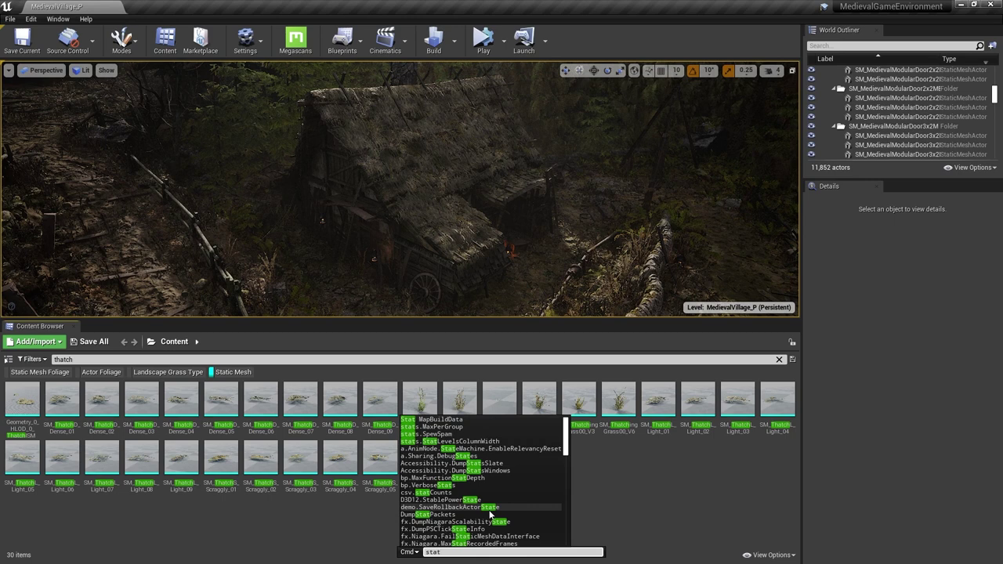
type(" rhi")
key("Return")
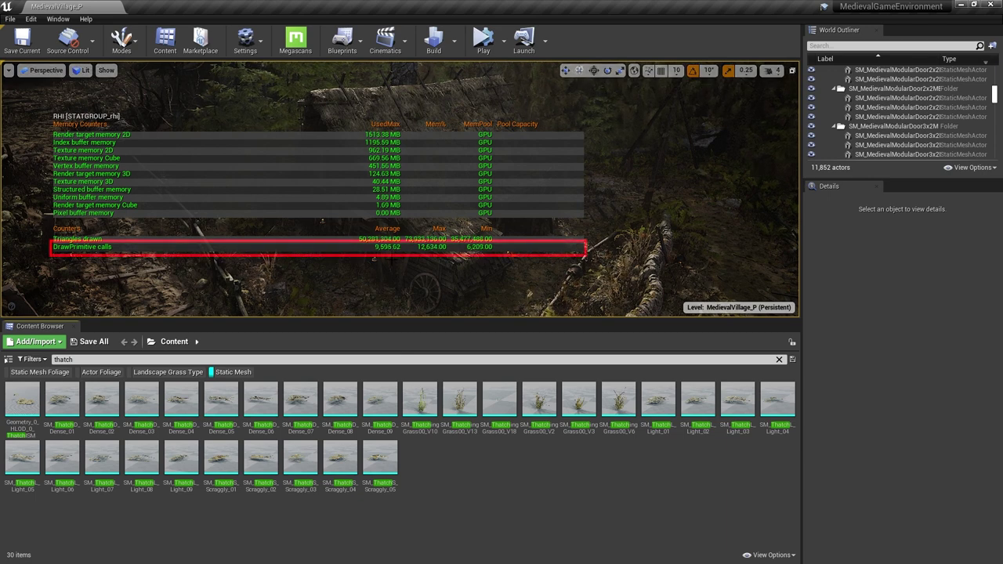
left_click(374, 258)
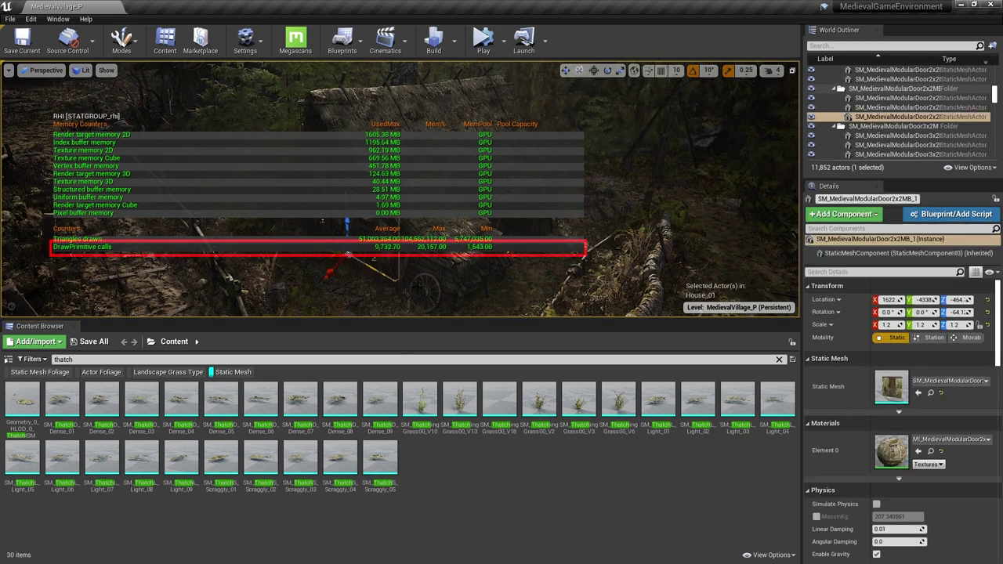
key("Escape")
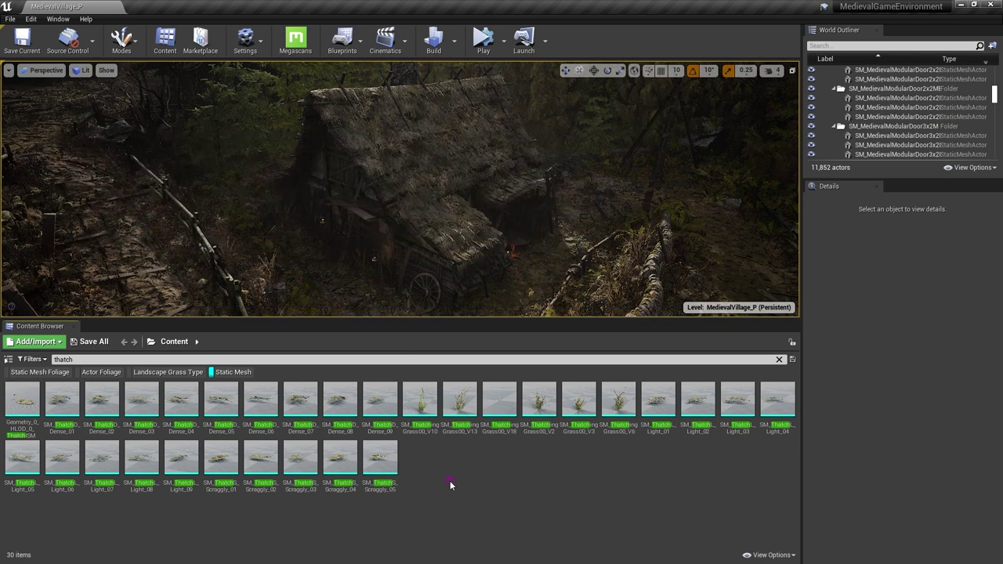
left_click(451, 483)
- Set r.meshdrawcommands.dynamicinstancing to 0 to compare draw calls, then back to 1
key("grave")
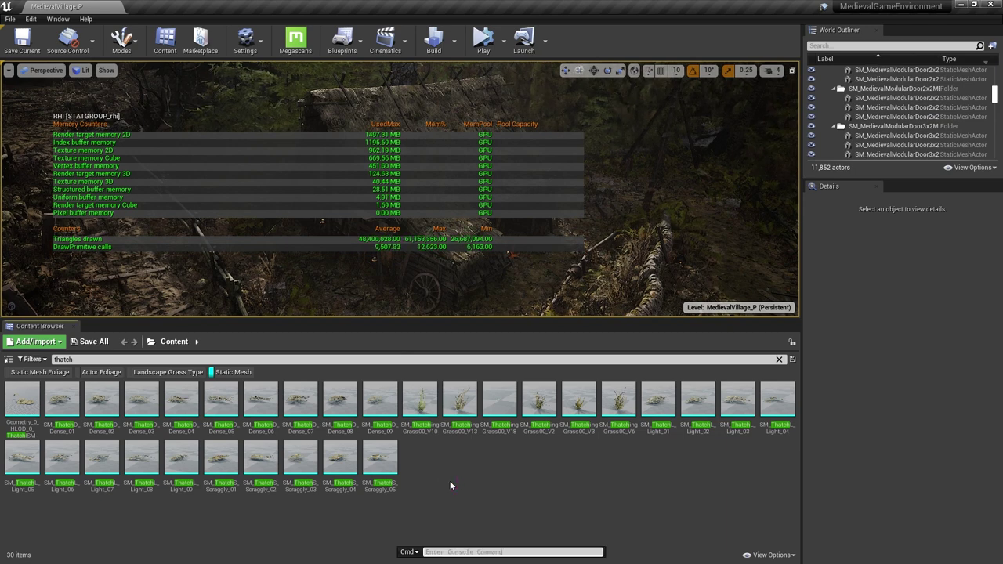
type("r.meshd")
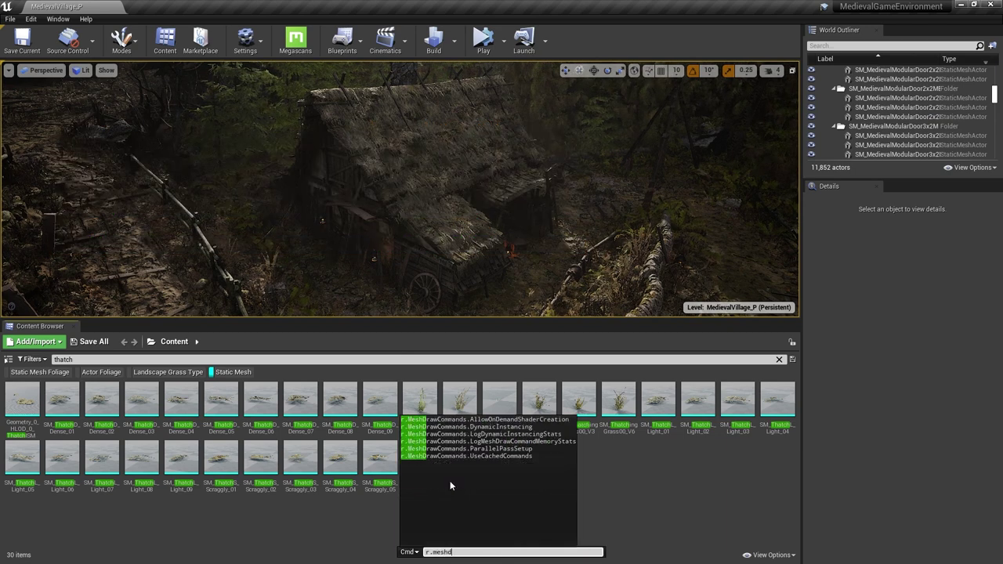
type("rawcommands.d")
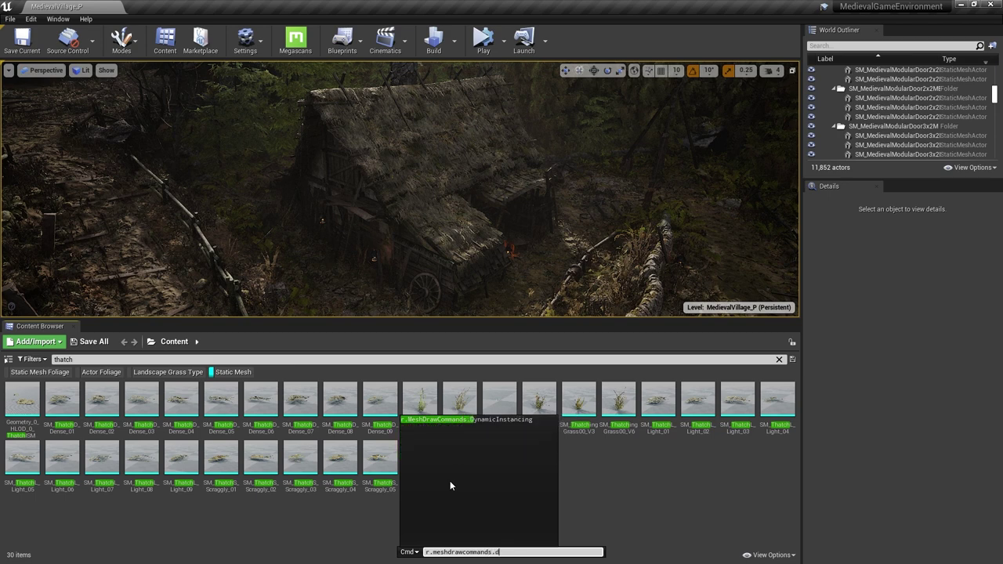
type("ynamicinstancing 0")
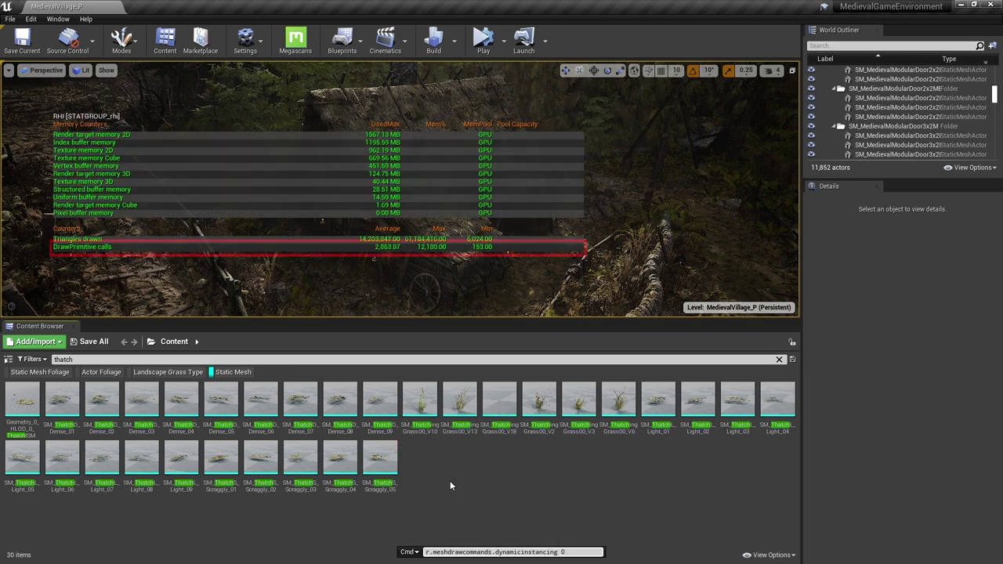
key("Return")
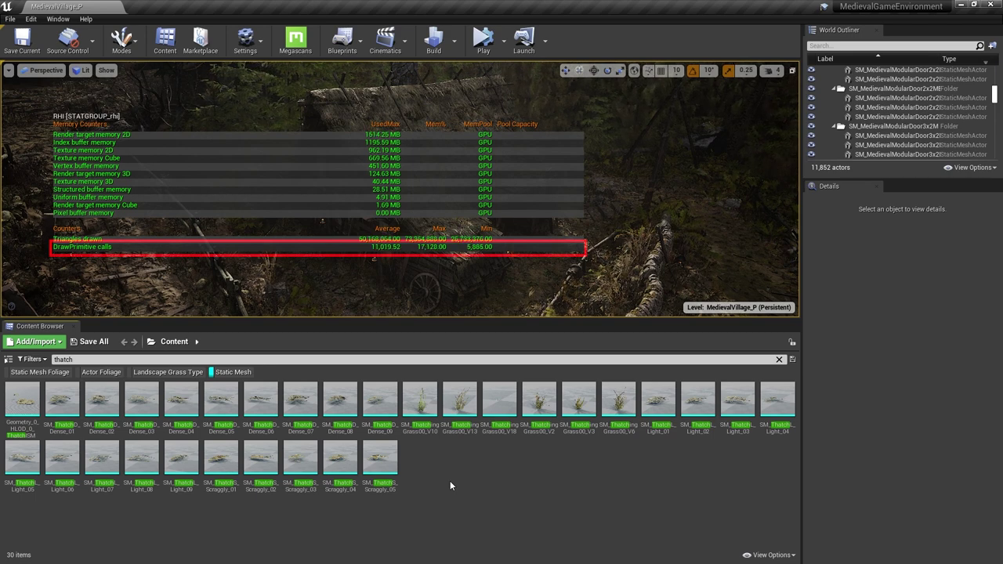
key("grave")
type("r.")
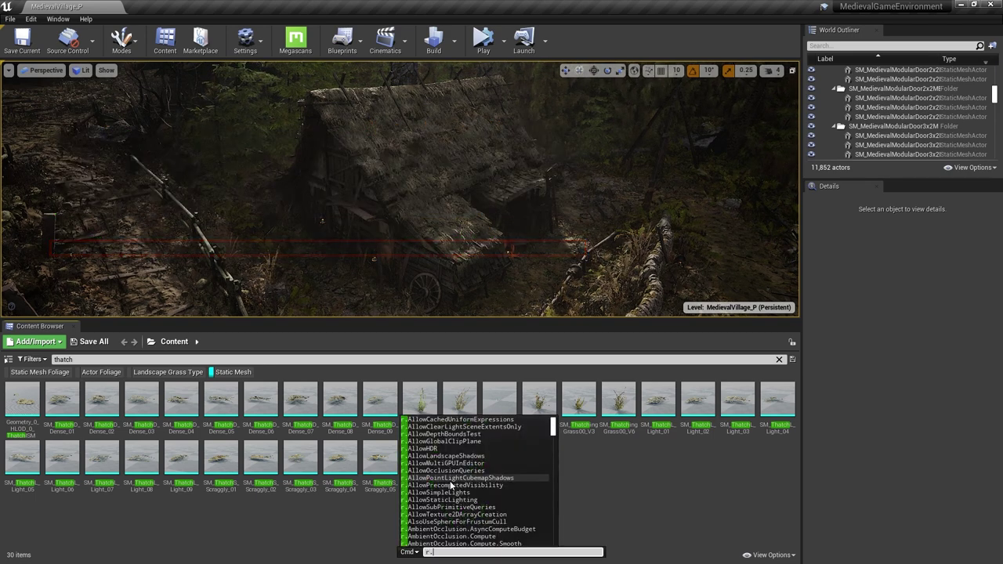
type("meshdrawcommands")
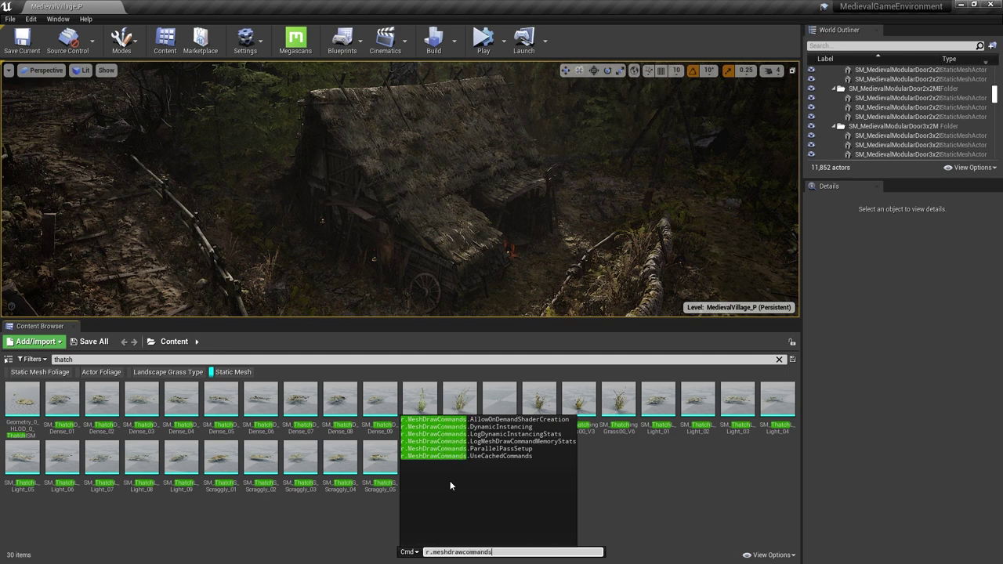
type(".dynamicinsta")
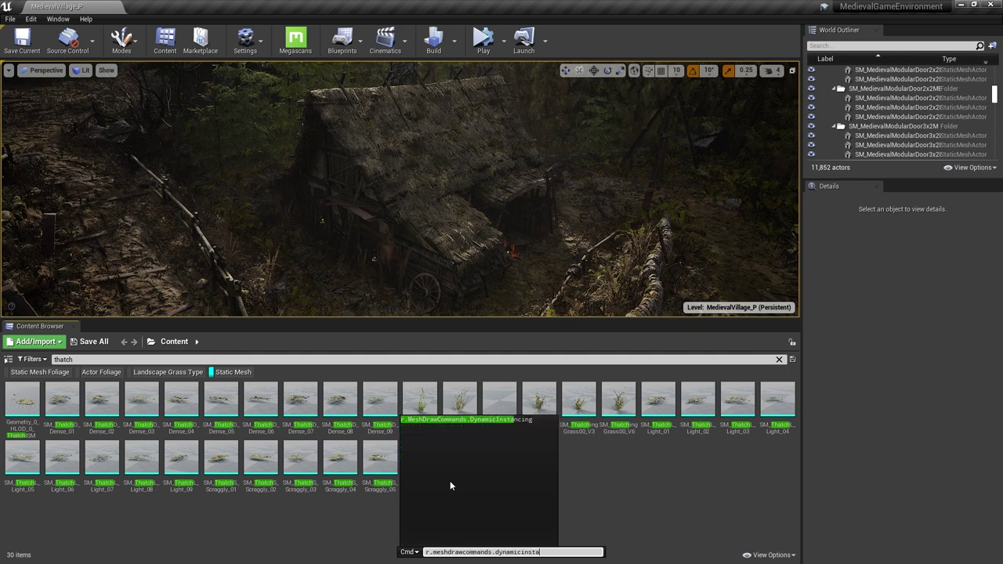
type("ncing 1")
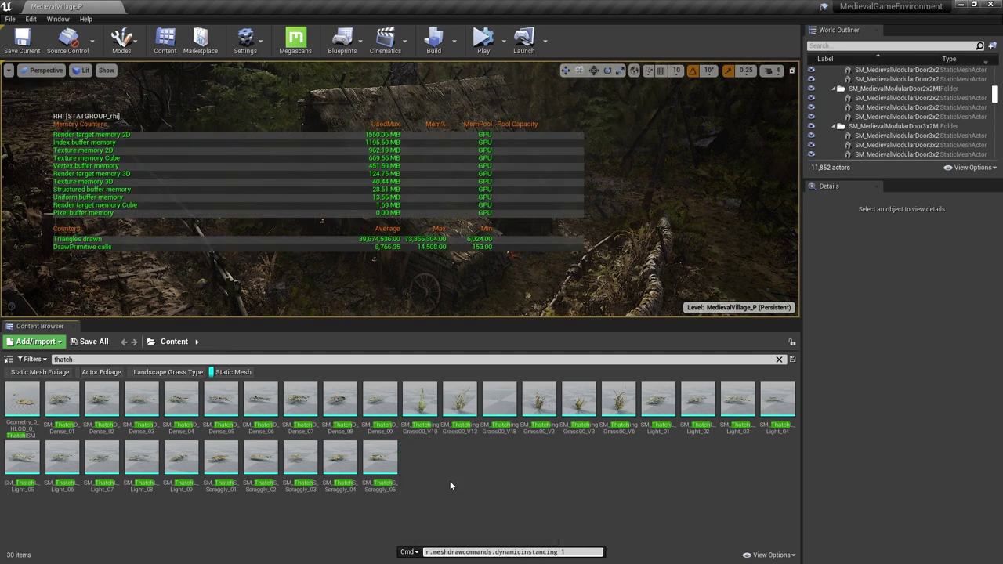
key("Return")
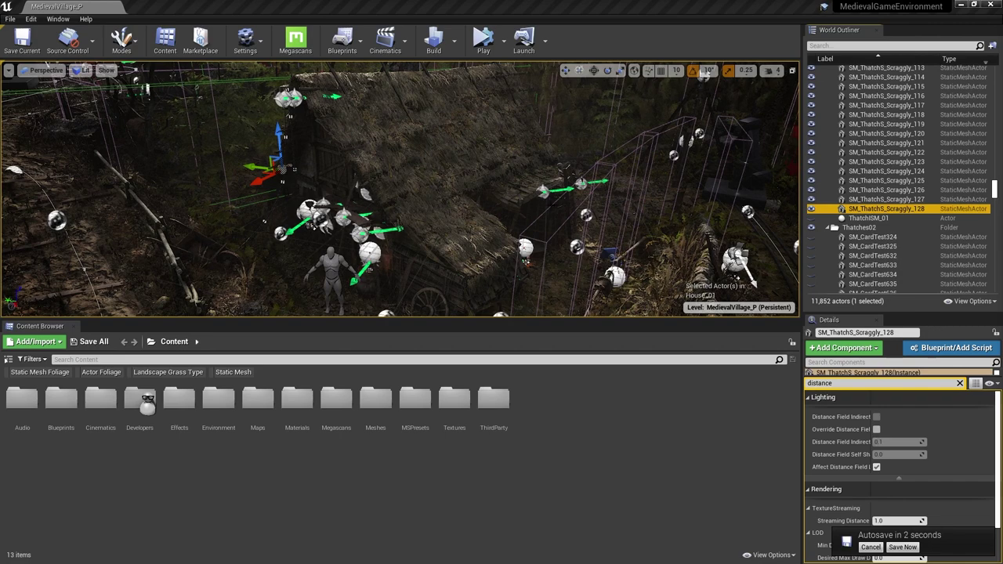
- Select all SM_CardTest actors in the Thatches01 folder and bring up their right-click actions menu
left_click(871, 208)
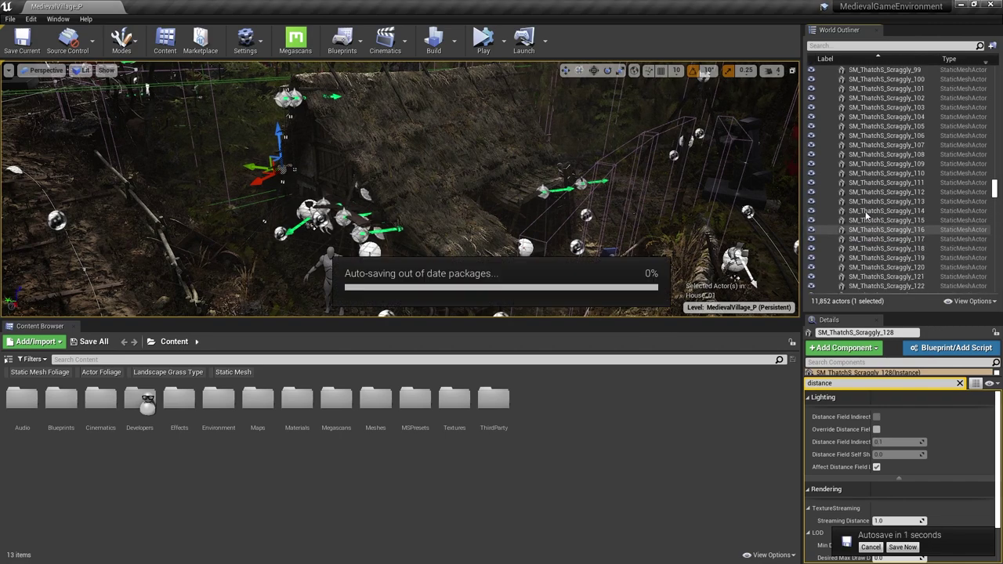
scroll(866, 216, "up", 10)
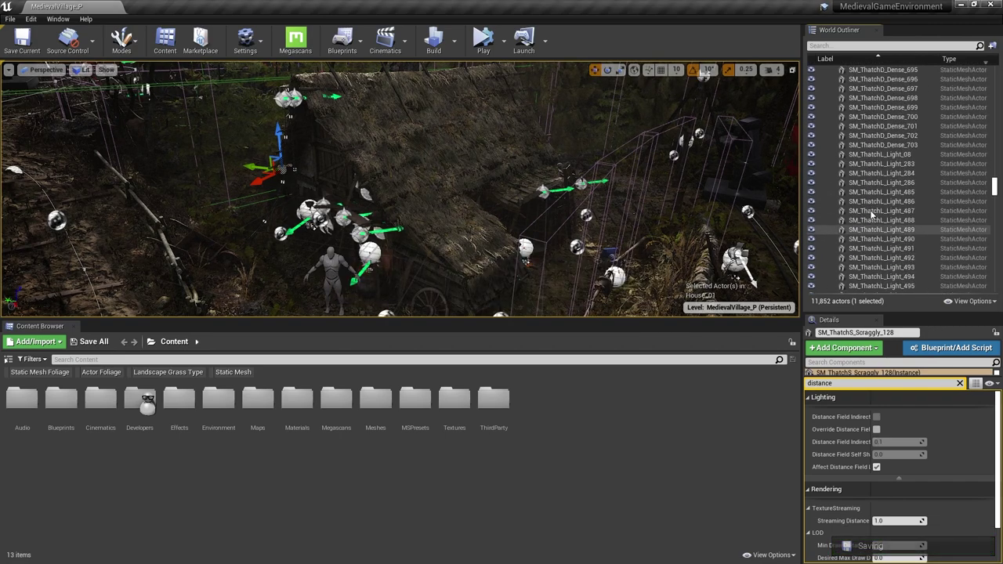
scroll(872, 216, "up", 15)
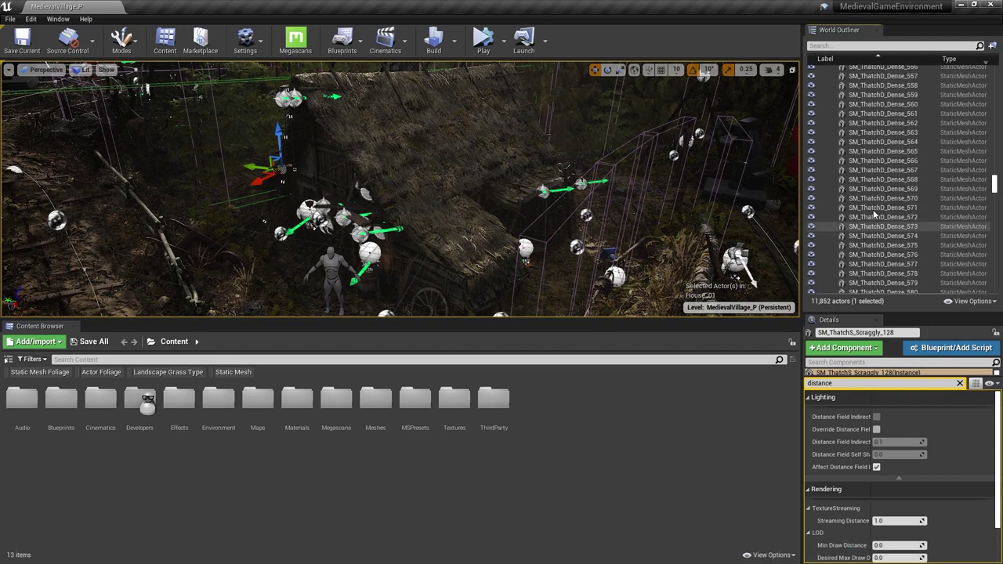
scroll(874, 214, "up", 15)
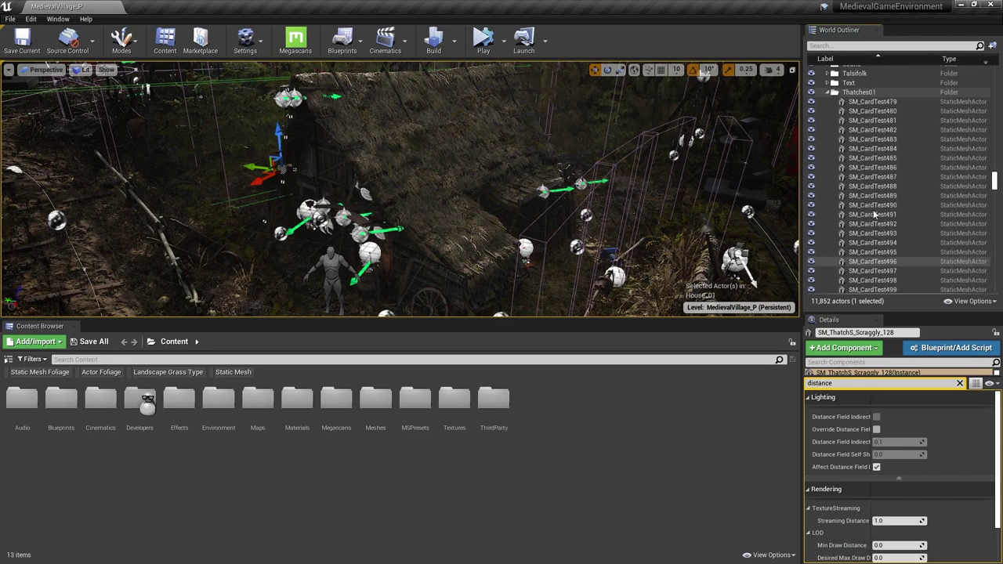
scroll(873, 214, "up", 5)
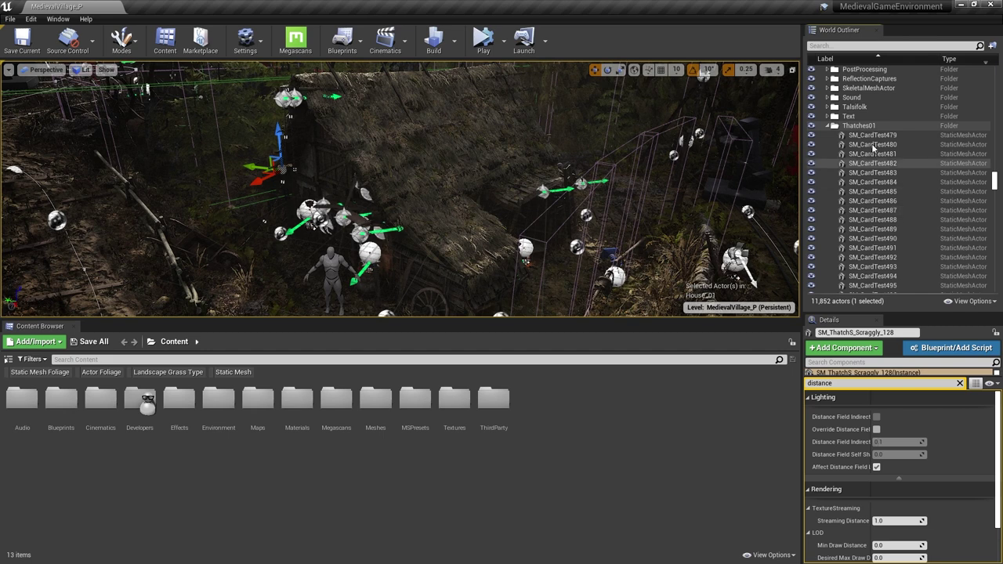
left_click(872, 136, "shift")
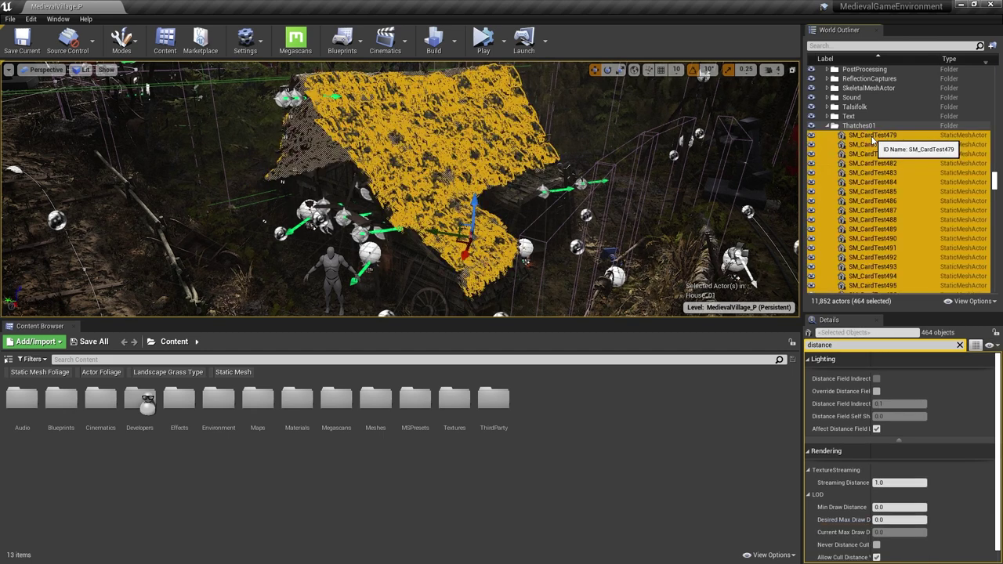
right_click(871, 137)
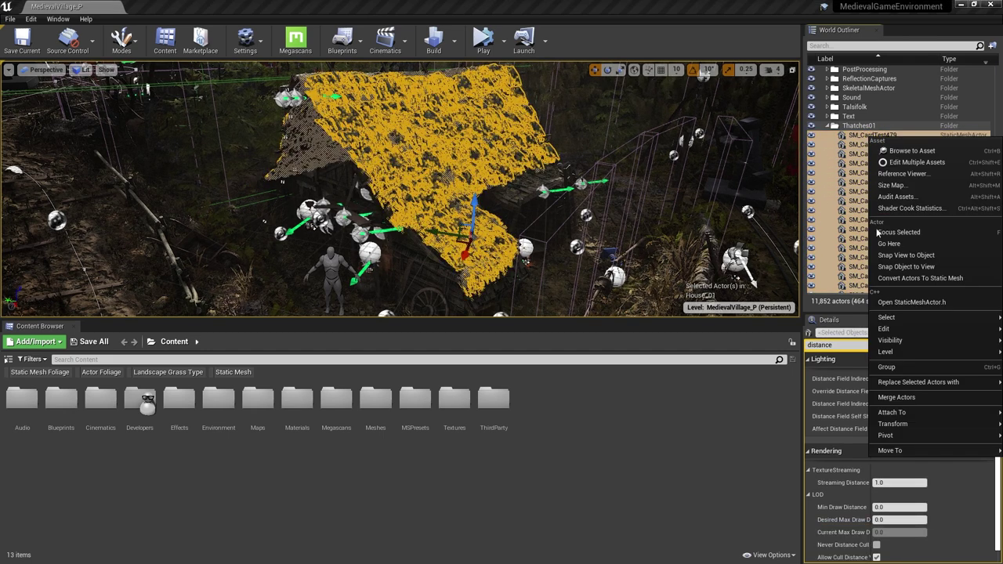
- Merge the selected thatch actors into one actor using the Instancing merge mode
left_click(899, 398)
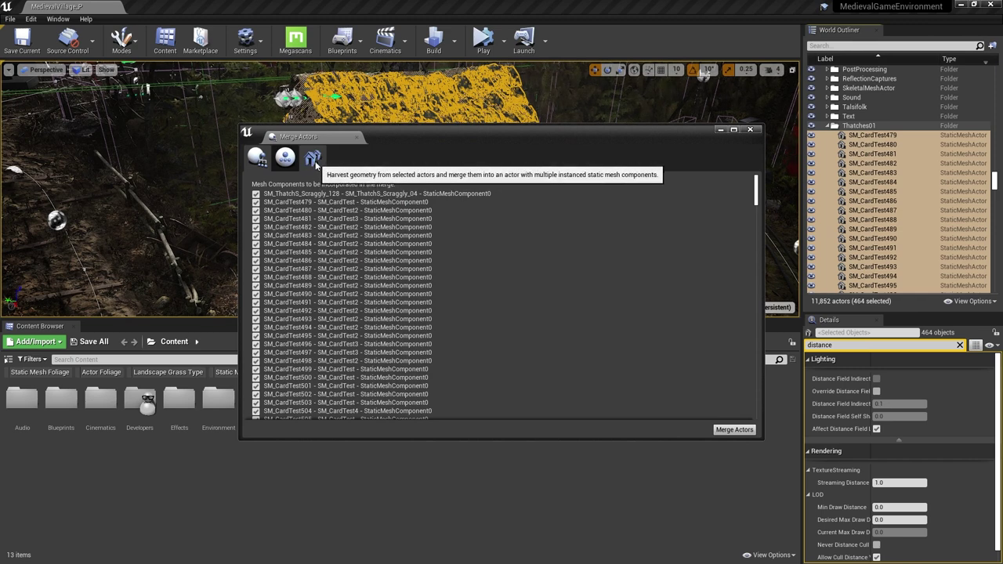
left_click(314, 159)
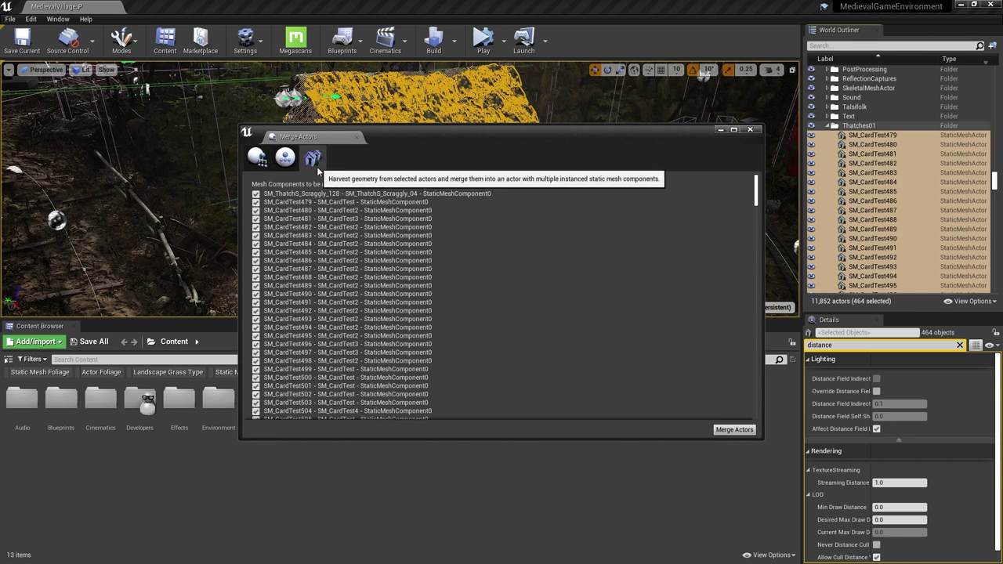
scroll(345, 341, "down", 20)
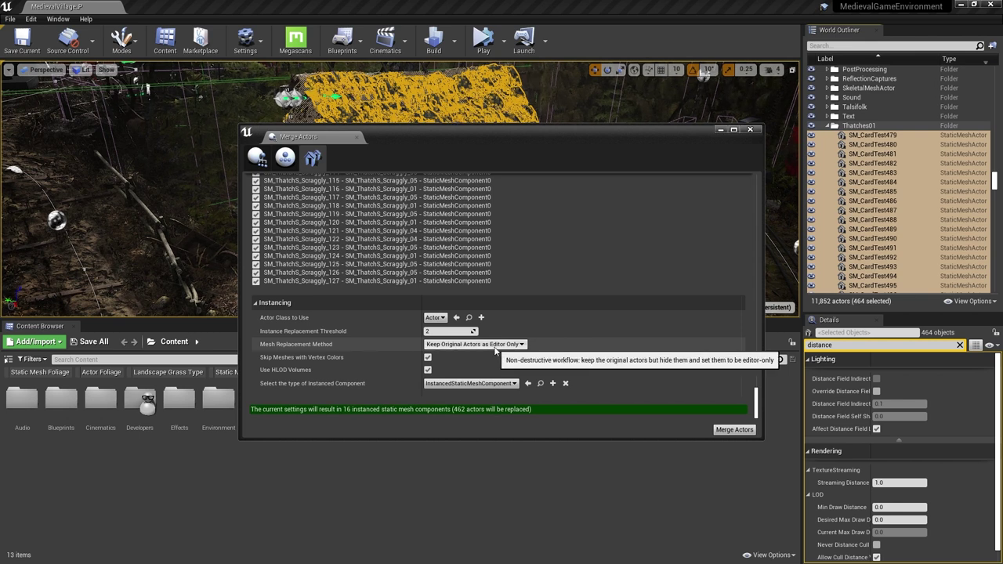
left_click(726, 430)
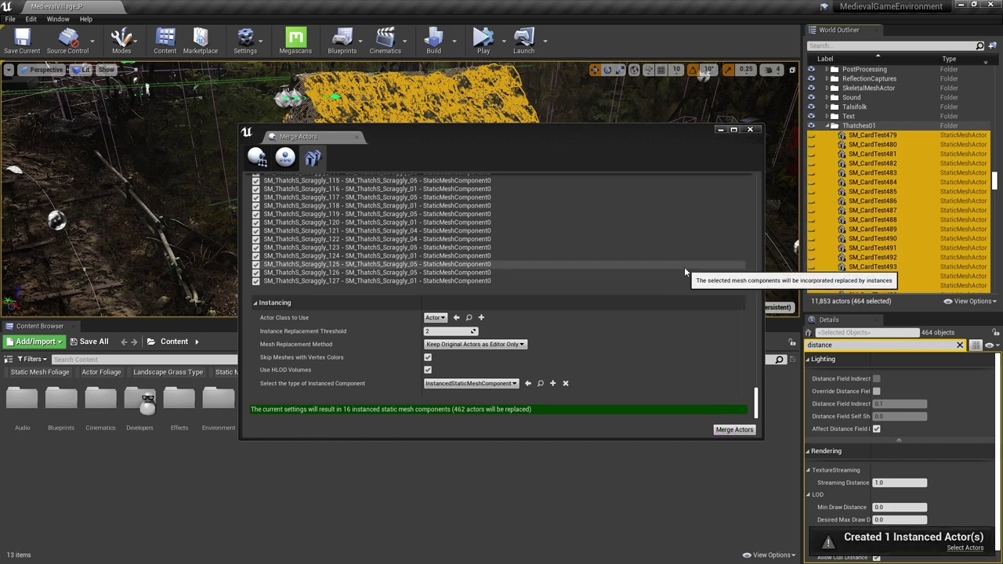
left_click(749, 129)
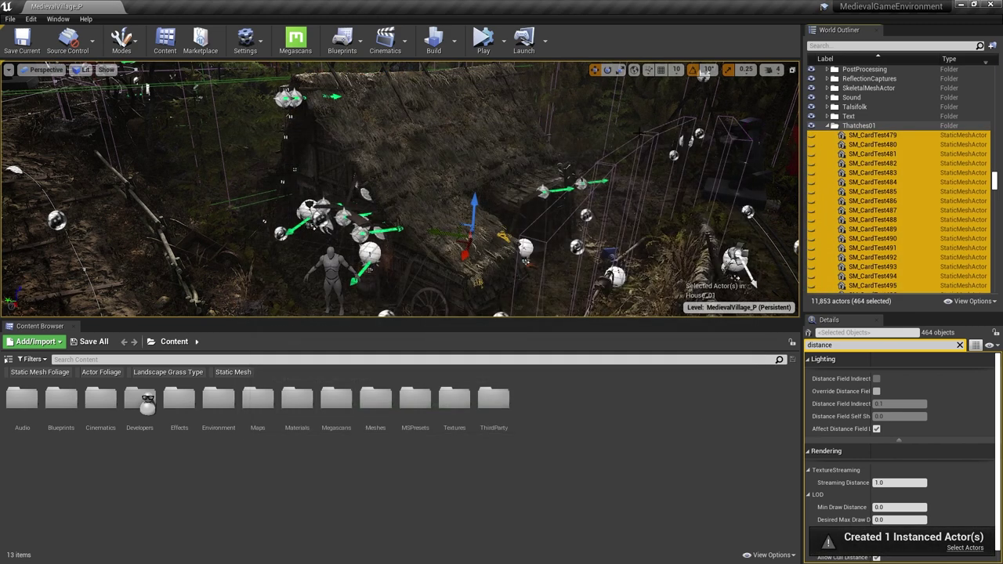
- Select the newly created instanced roof actor in the World Outliner
scroll(873, 198, "down", 15)
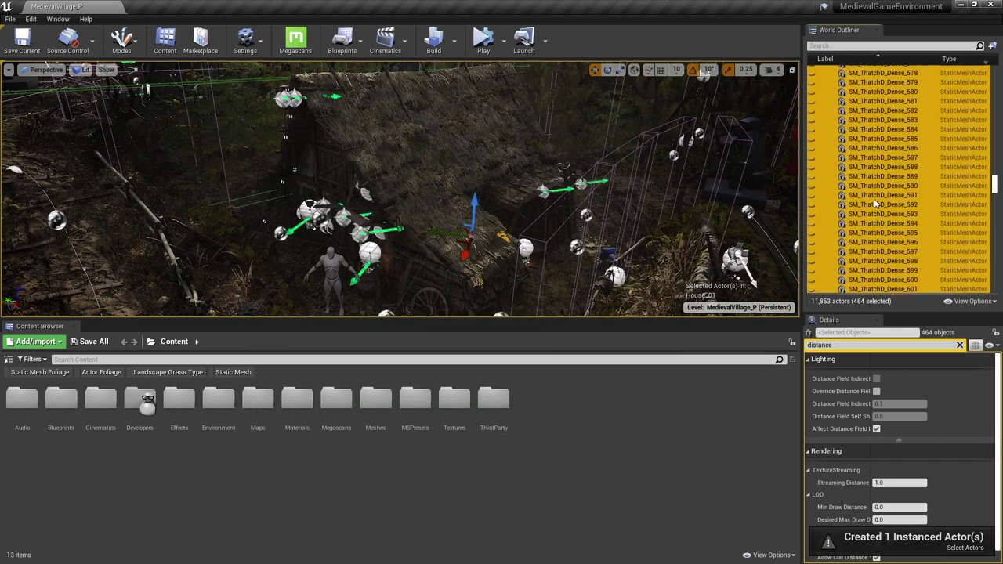
scroll(874, 204, "down", 15)
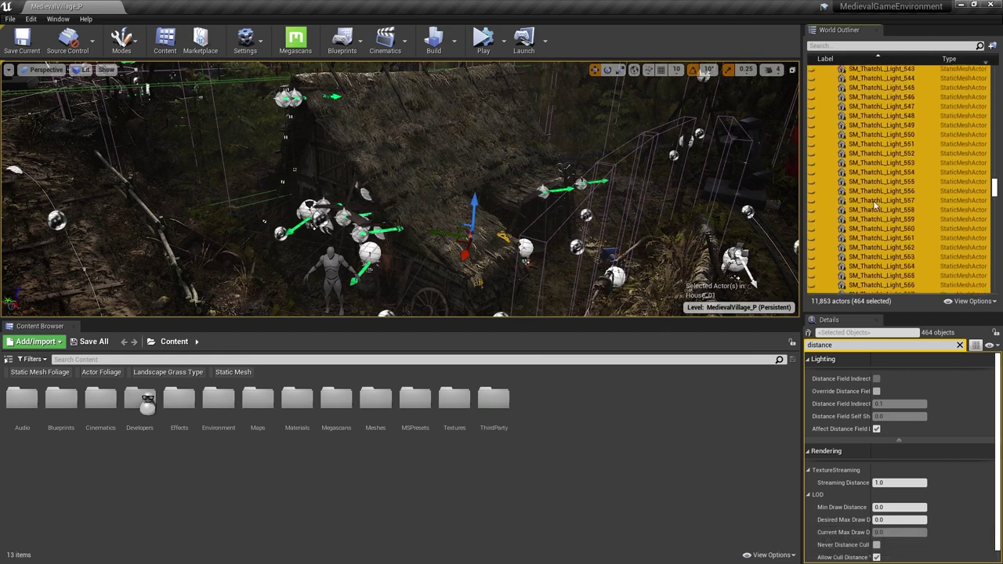
scroll(874, 204, "down", 13)
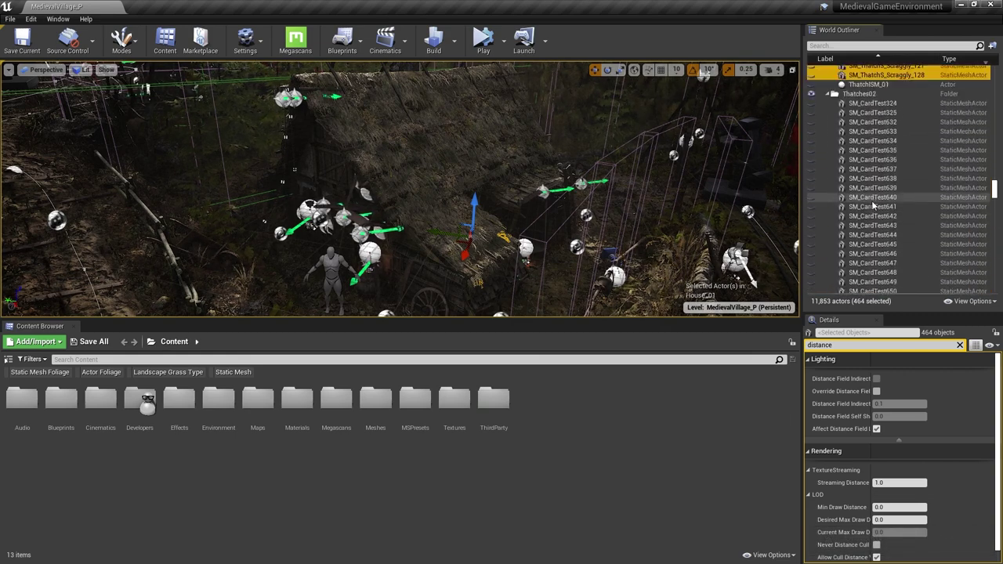
scroll(872, 205, "down", 15)
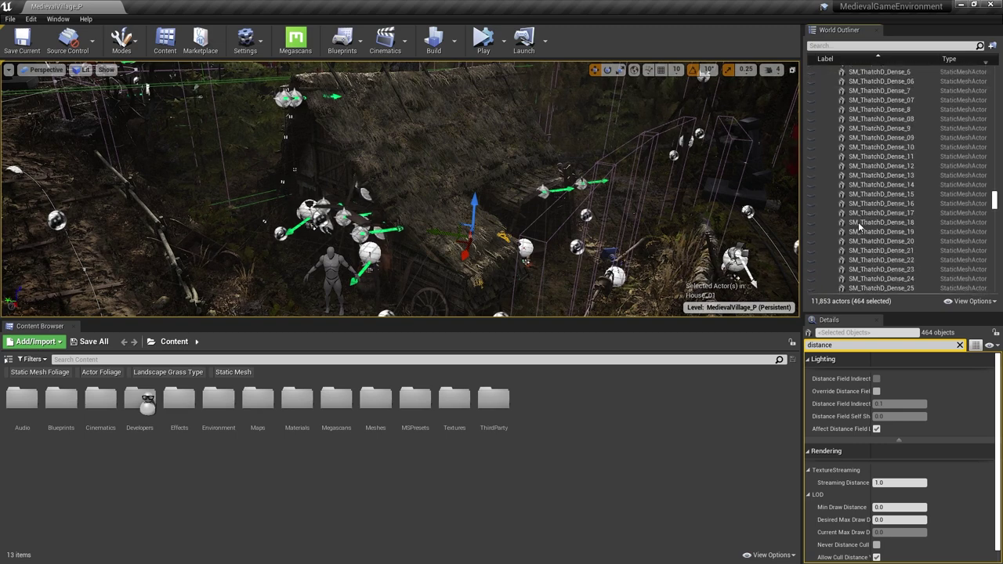
scroll(860, 225, "down", 15)
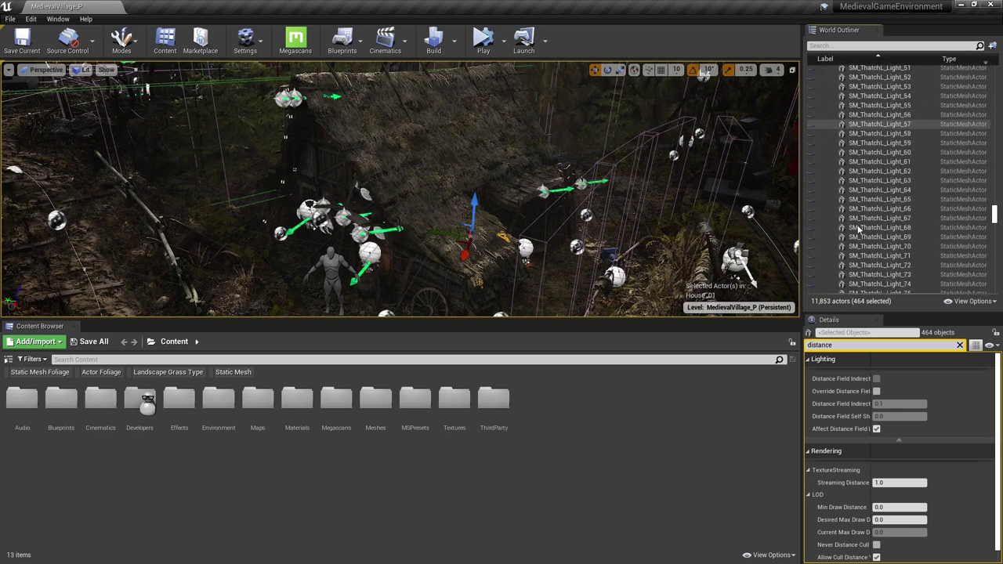
left_click(859, 227)
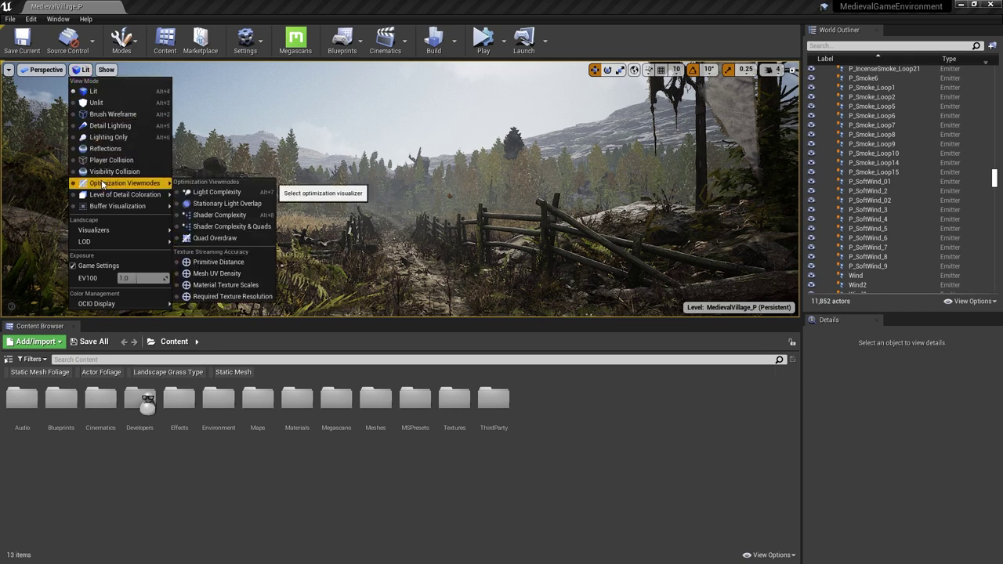
- Switch the viewport to Quad Overdraw and hide the ten P_SoftWind emitters
left_click(232, 239)
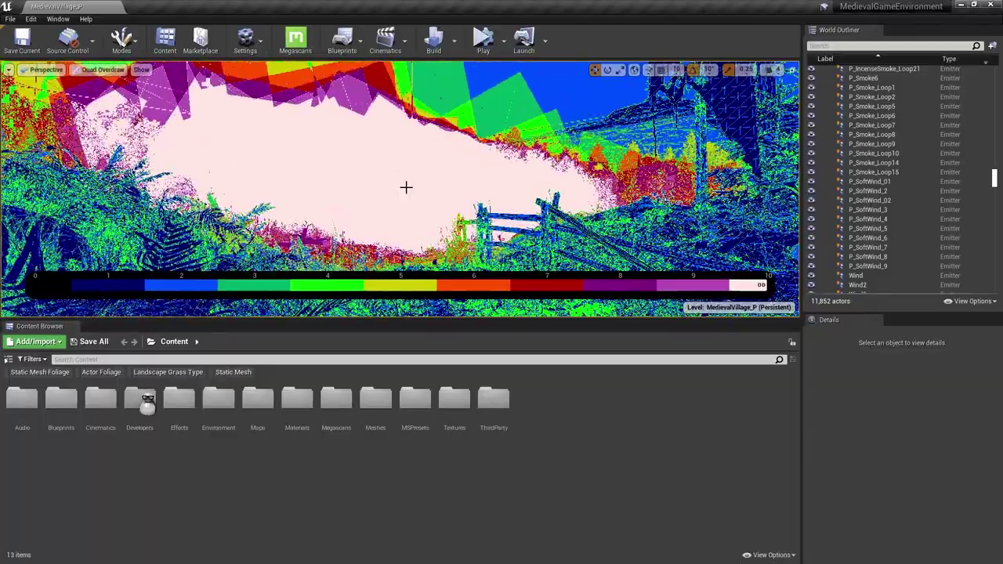
left_click(869, 182)
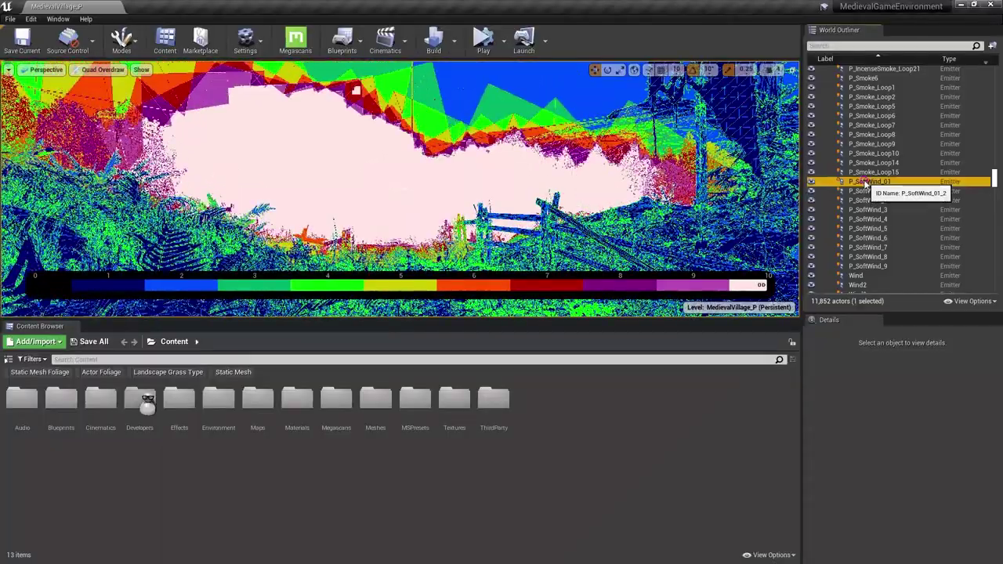
left_click(876, 267, "shift")
key("h")
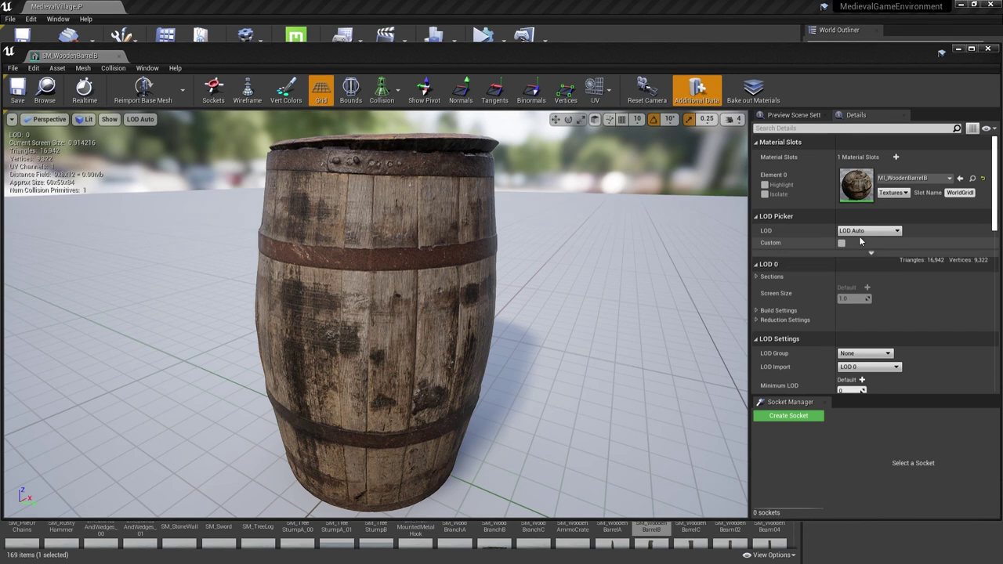
- Preview the wooden barrel at each LOD level from LOD 0 through LOD 5
left_click(862, 231)
left_click(860, 246)
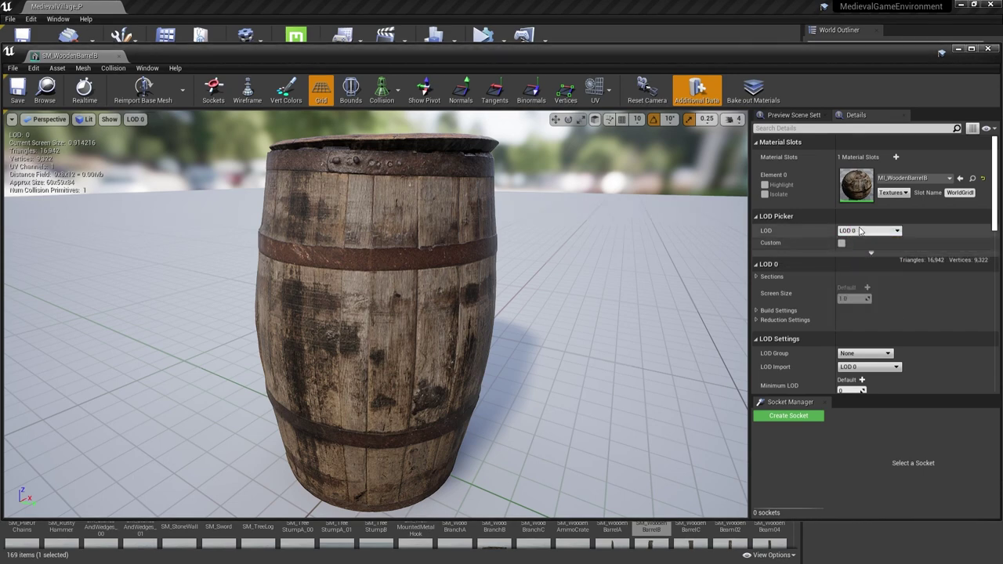
left_click(858, 229)
left_click(855, 264)
left_click(858, 231)
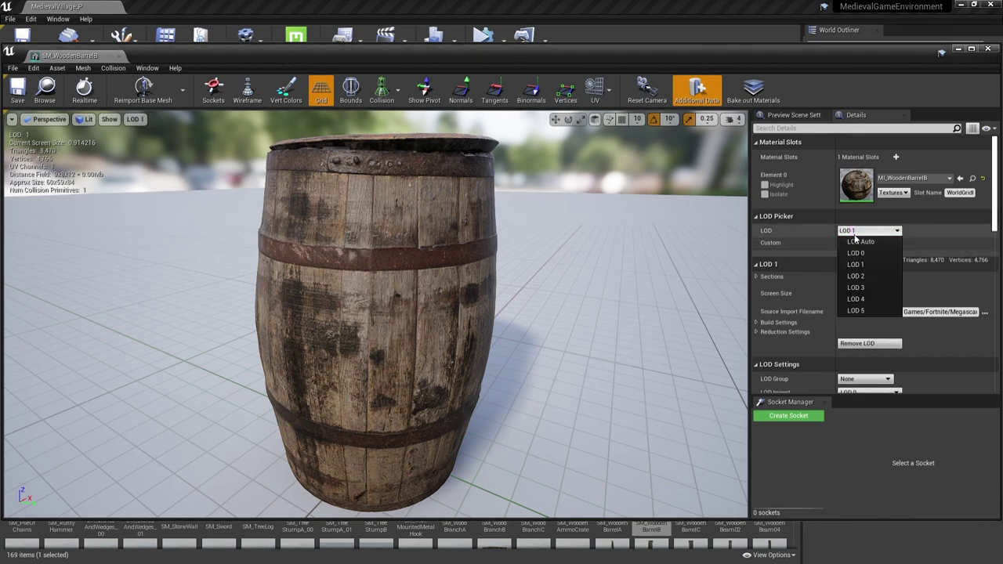
left_click(857, 267)
left_click(858, 230)
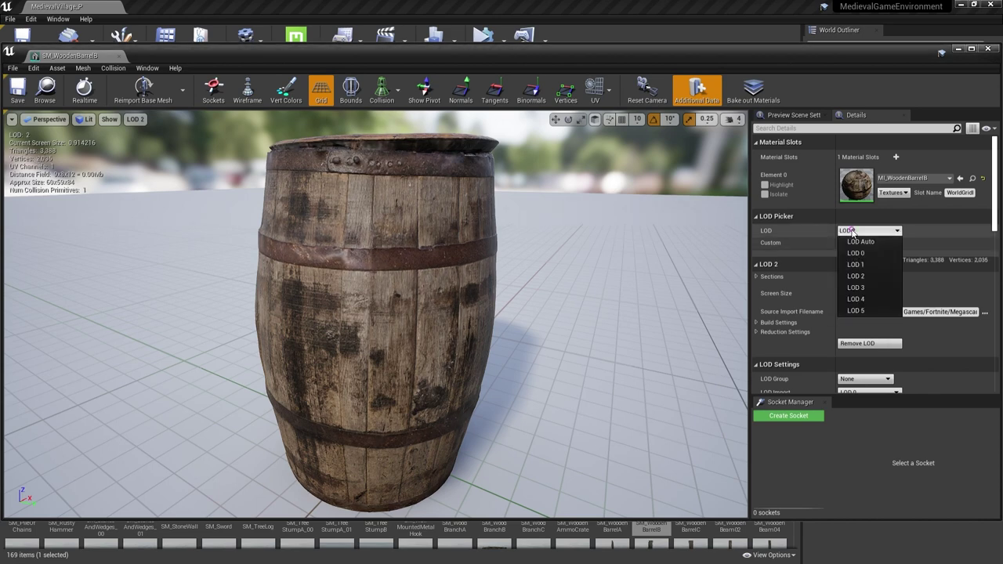
left_click(858, 288)
left_click(848, 230)
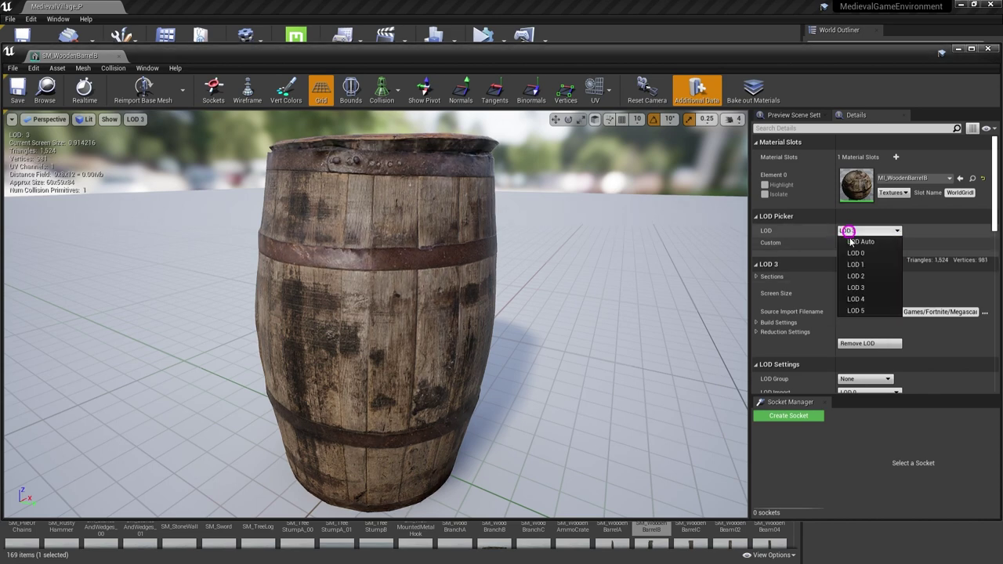
left_click(855, 299)
left_click(853, 231)
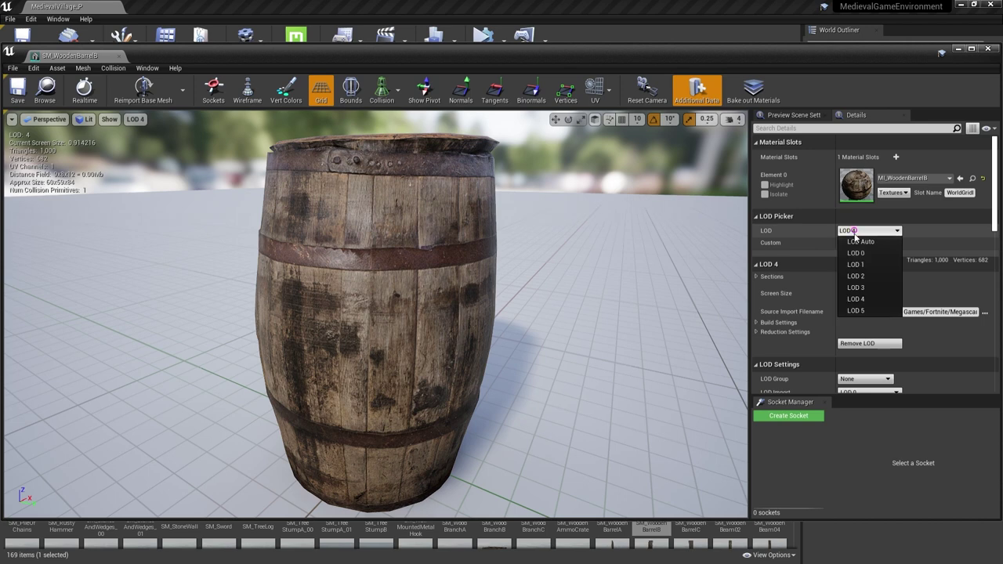
left_click(856, 311)
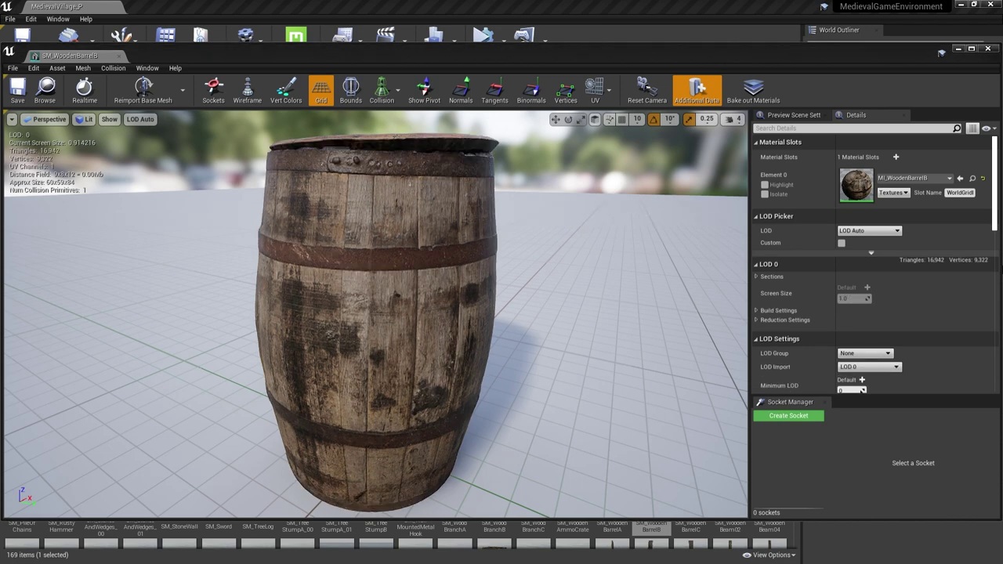
- Step the barrel preview again from LOD 0 up, settling on LOD 3 at 1,524 triangles
left_click(857, 230)
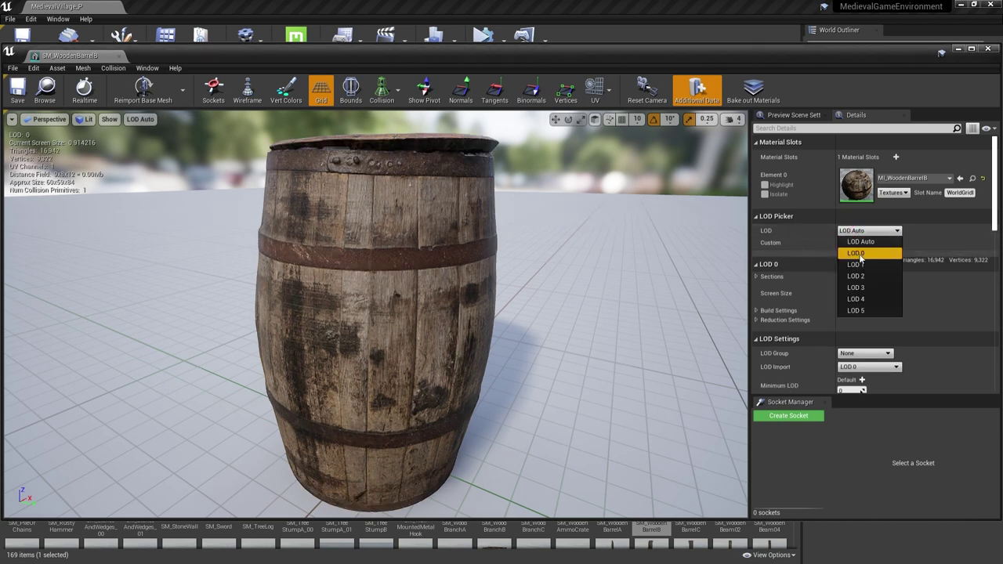
left_click(859, 253)
left_click(857, 230)
left_click(856, 254)
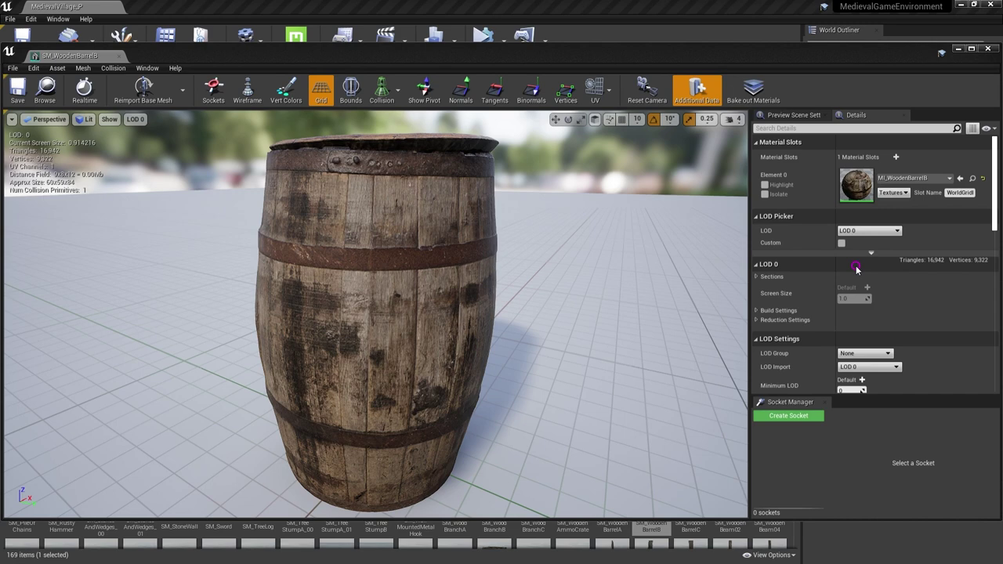
left_click(853, 232)
left_click(860, 277)
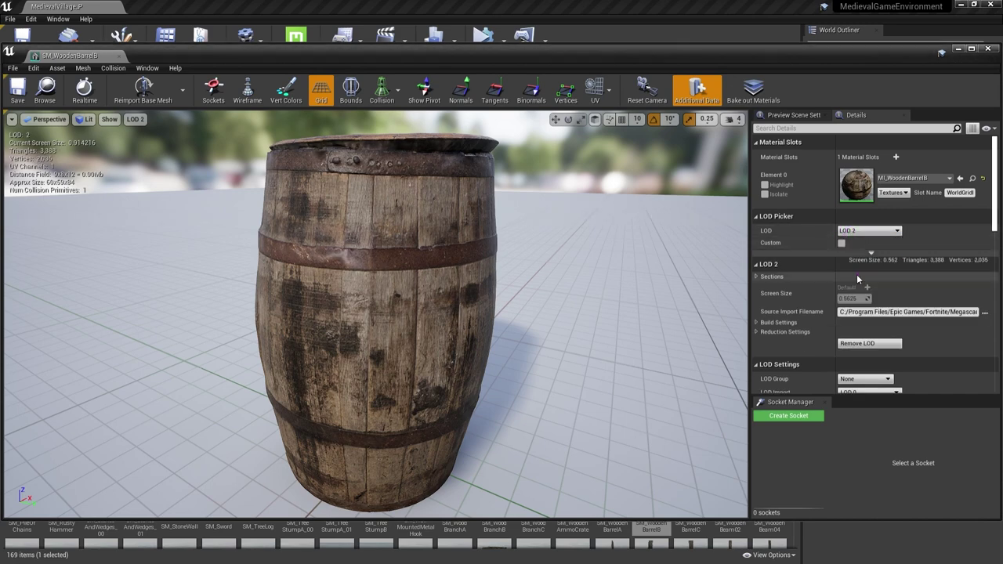
left_click(851, 230)
left_click(857, 288)
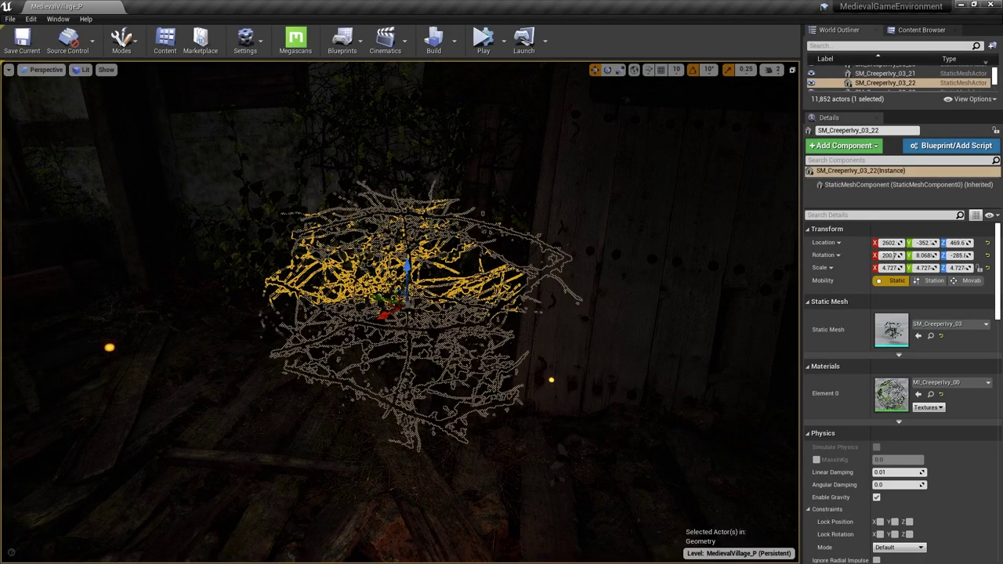
- Scroll the ivy actor's Details down to HLOD and expand its LOD settings
scroll(399, 305, "down", 10)
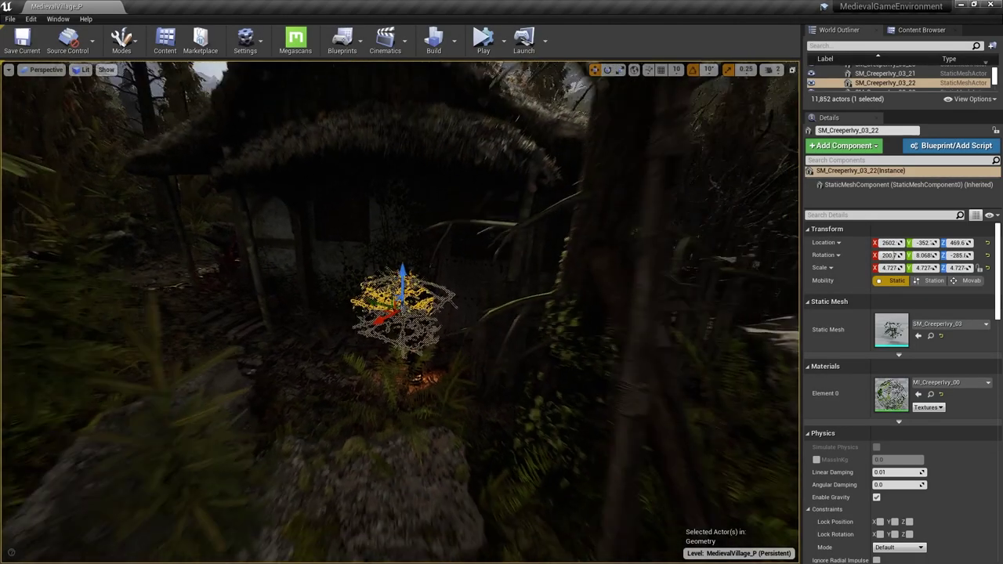
scroll(399, 306, "down", 10)
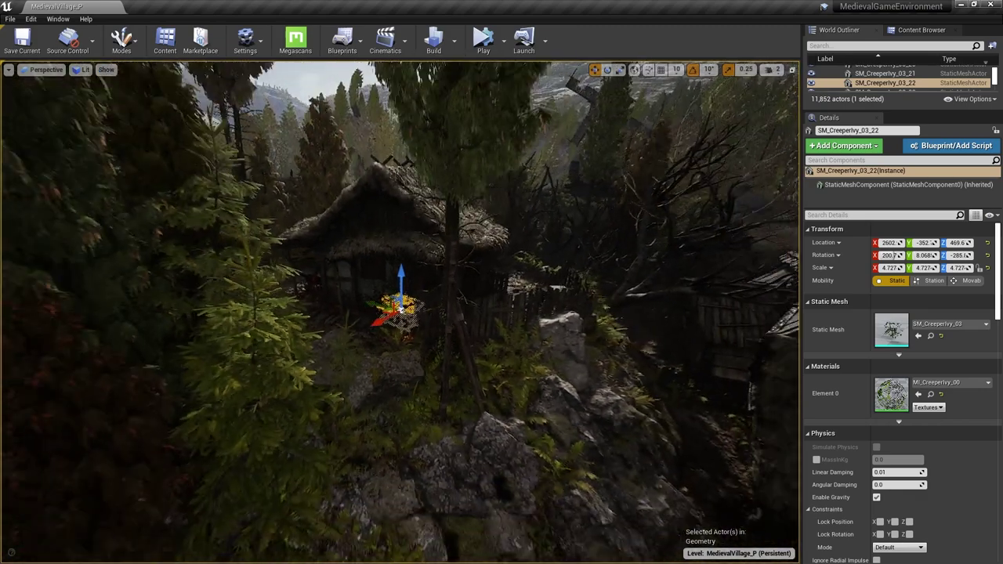
scroll(400, 306, "down", 10)
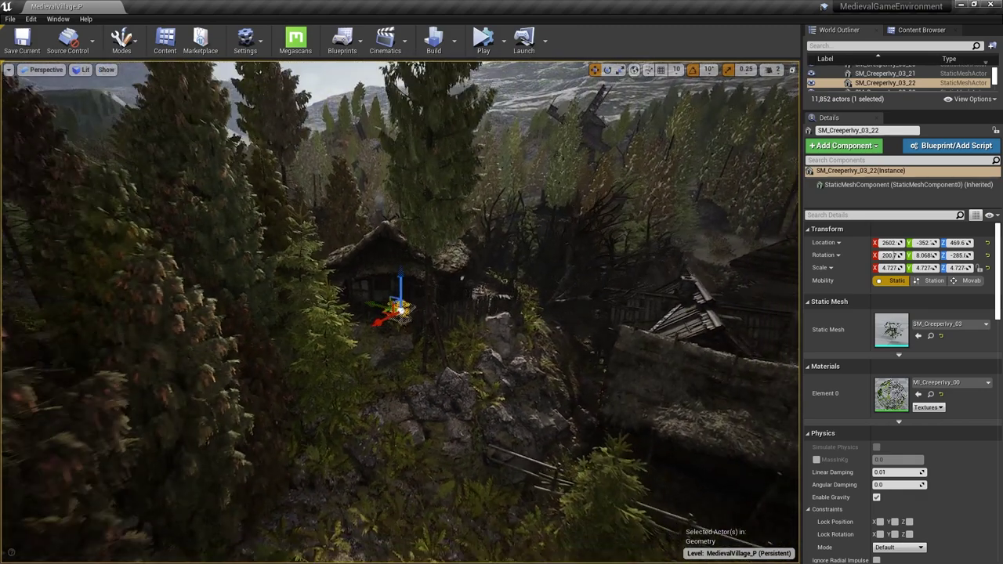
scroll(400, 305, "down", 5)
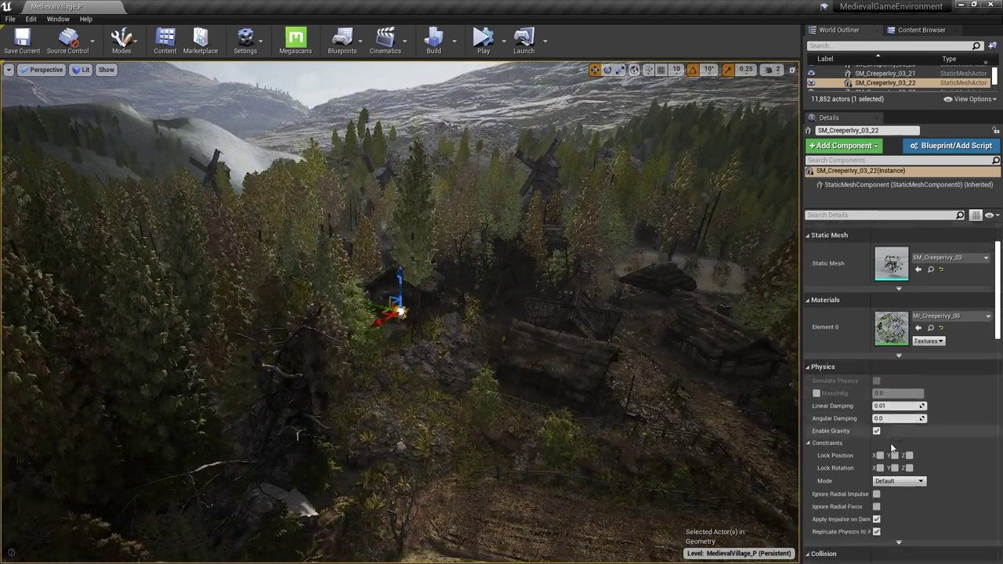
scroll(891, 448, "down", 15)
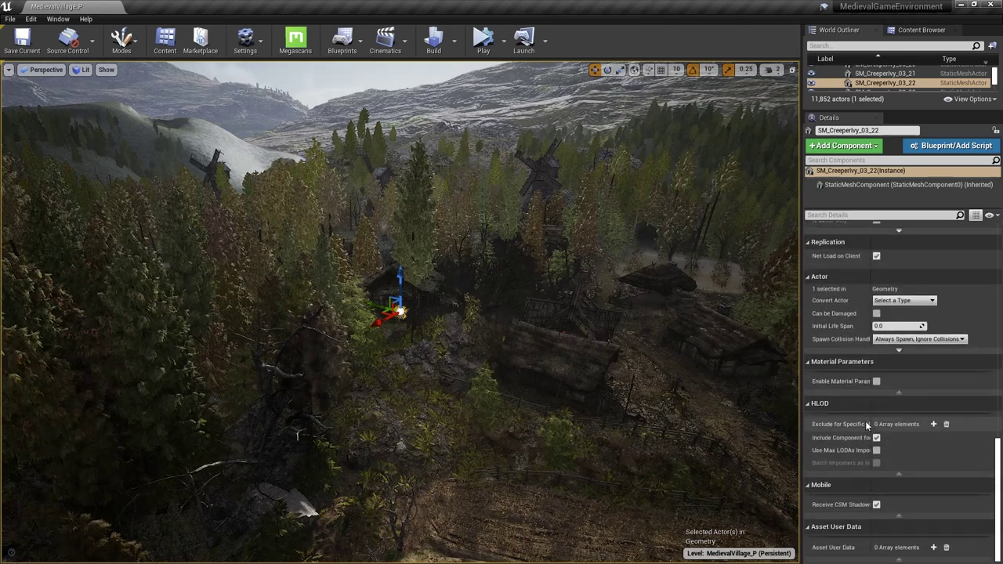
scroll(853, 391, "up", 6)
left_click(808, 385)
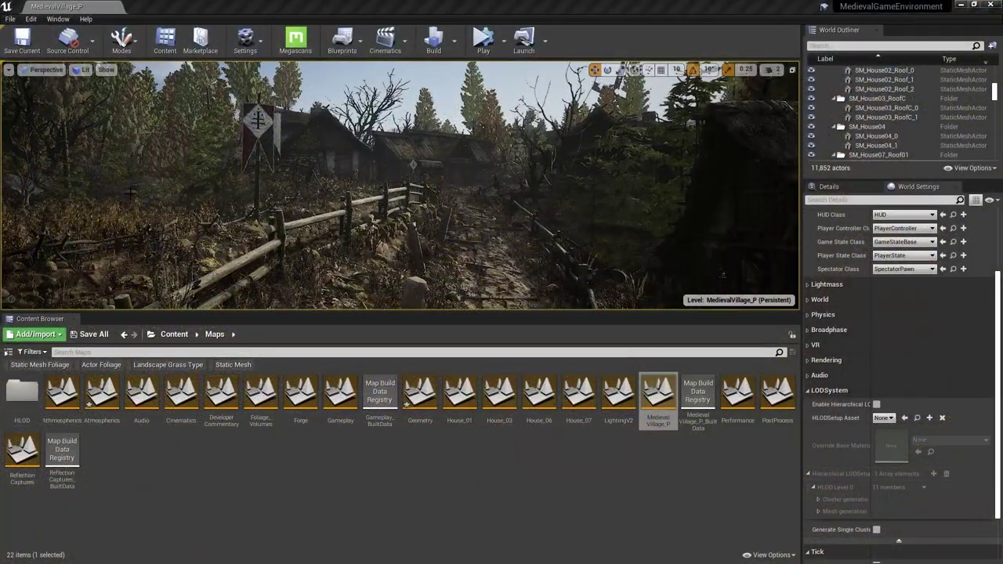
- Open the Hierarchical LOD Outliner from the Window menu and dock it beside the viewport
left_click(57, 18)
mouse_move(52, 41)
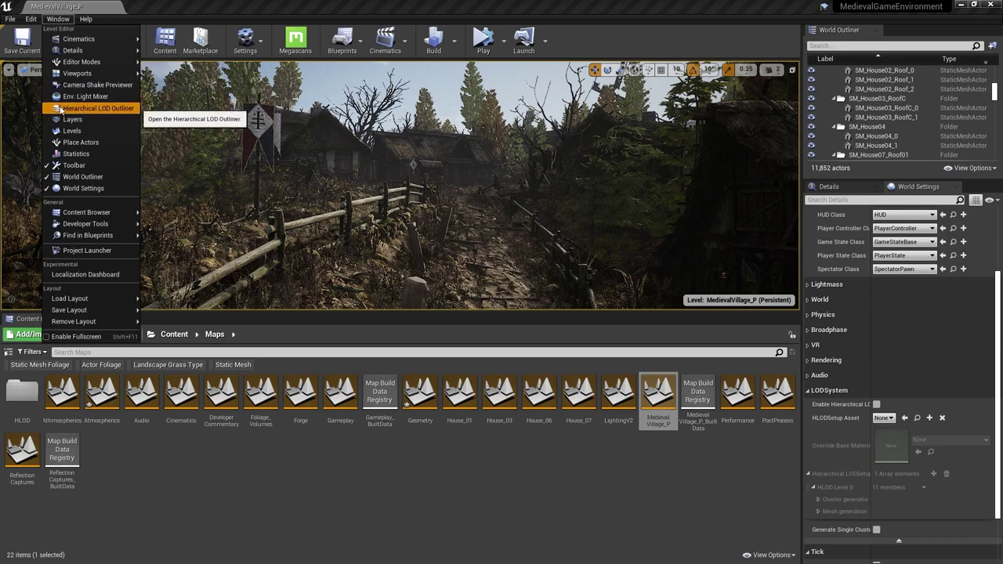
left_click(56, 108)
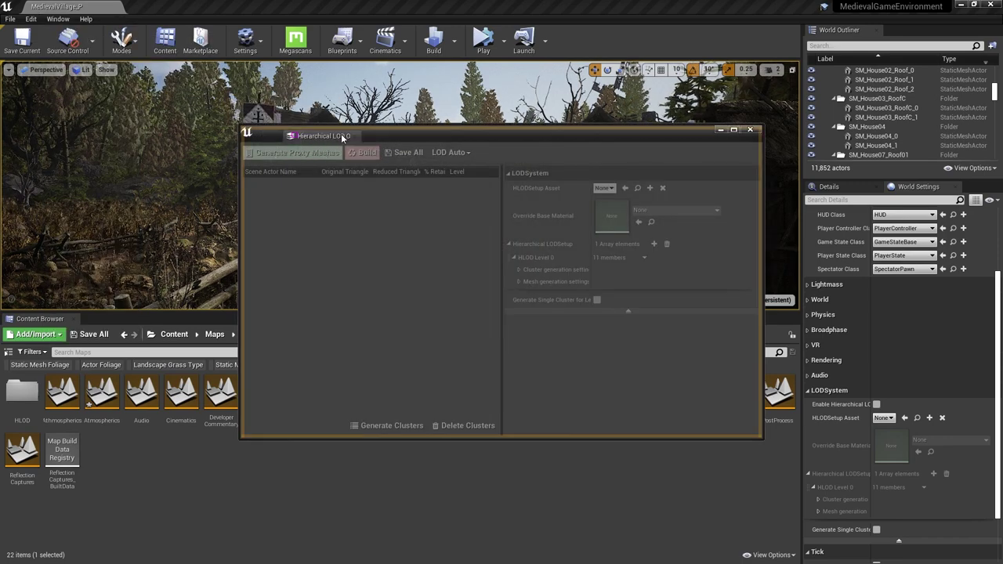
left_click_drag(341, 133, 765, 111)
left_click_drag(509, 154, 539, 155)
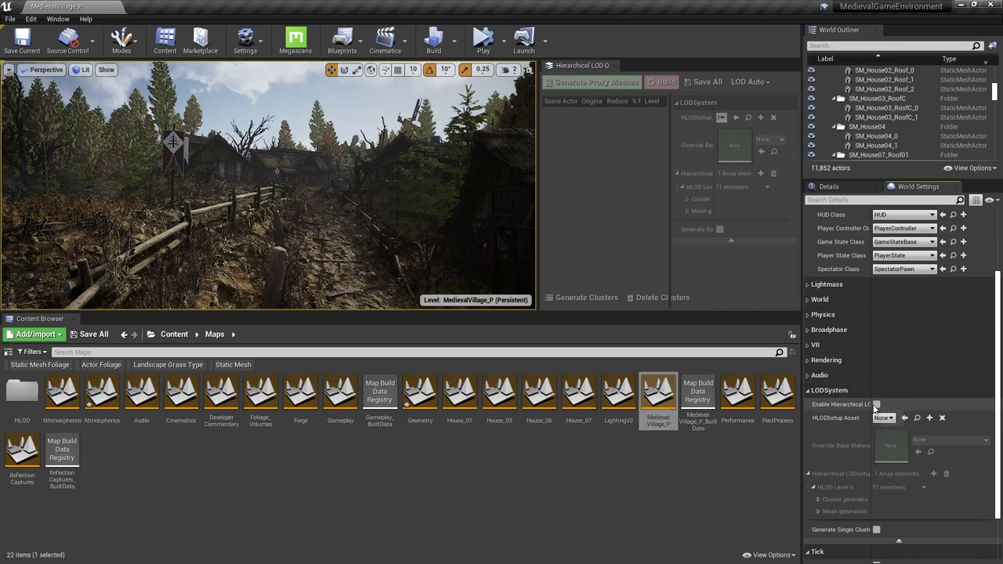
- Enable Hierarchical LODSystem in World Settings and widen the property columns
left_click_drag(871, 391, 915, 387)
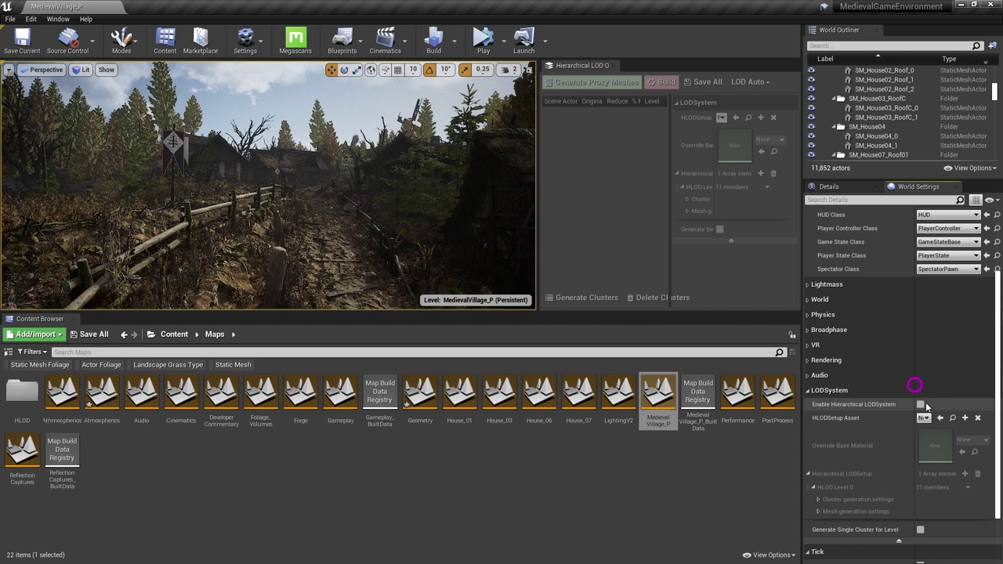
left_click(920, 405)
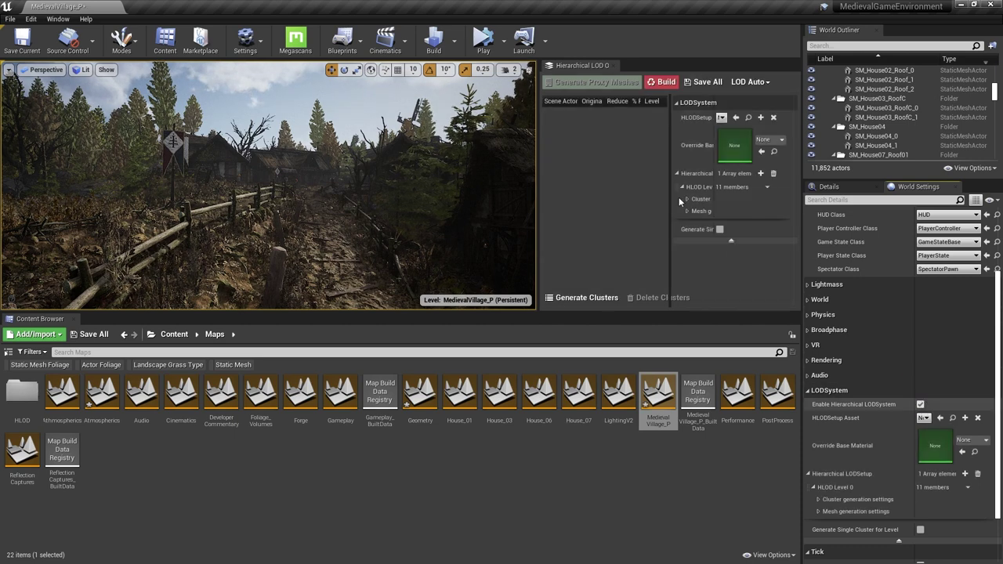
left_click_drag(667, 168, 613, 162)
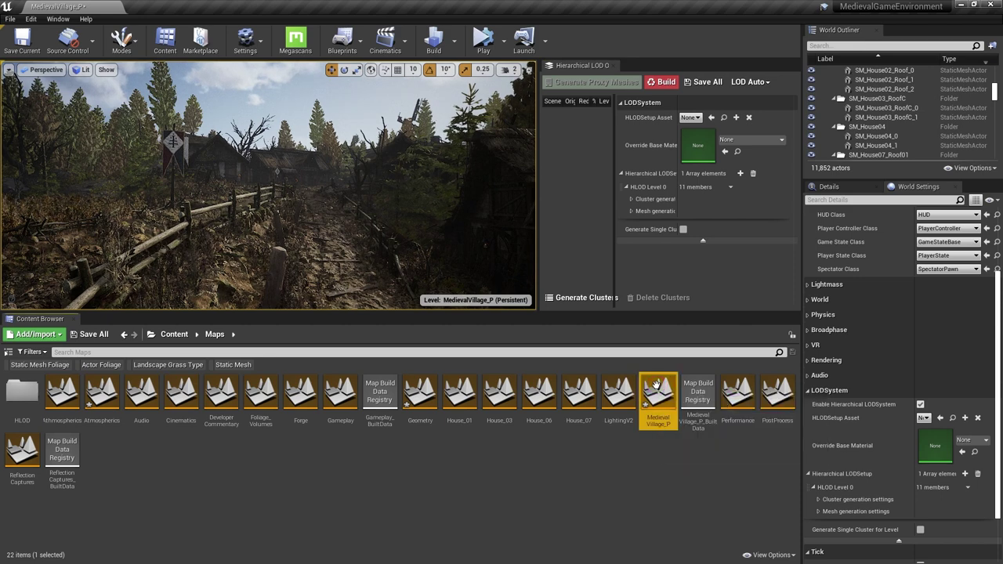
- Save, then enable Hierarchical LOD in the Geometry and Forge maps
key("ctrl+s")
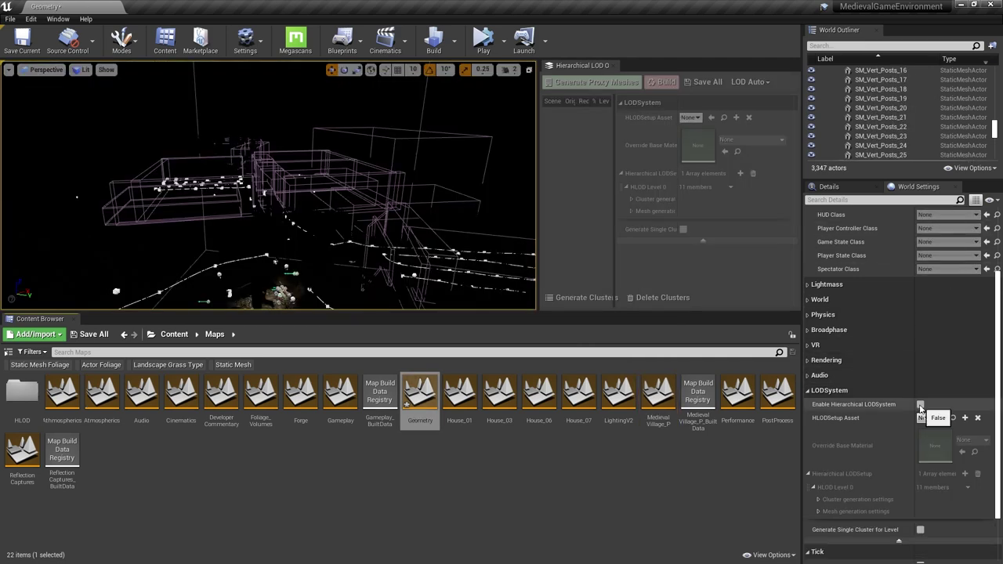
left_click(919, 405)
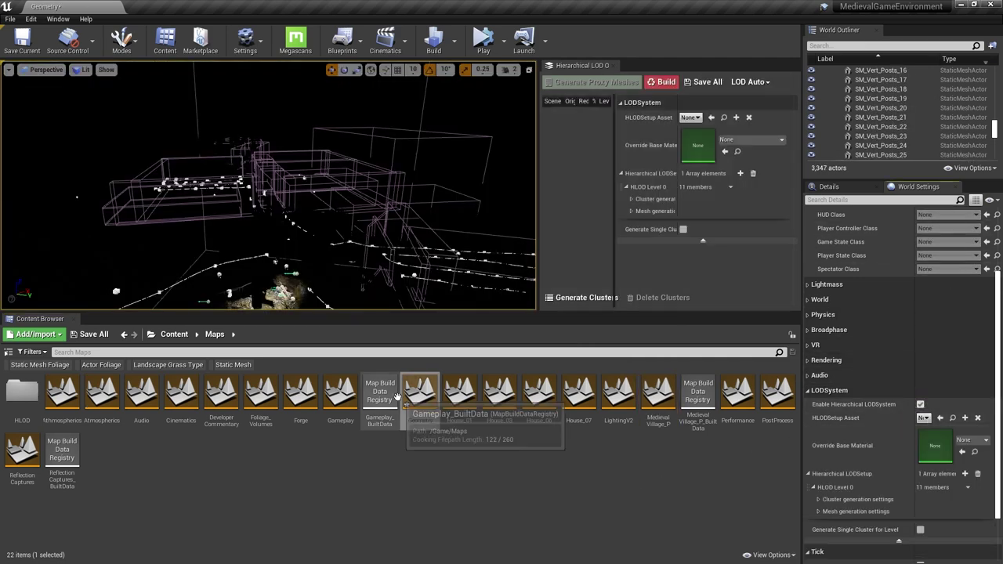
double_click(309, 404)
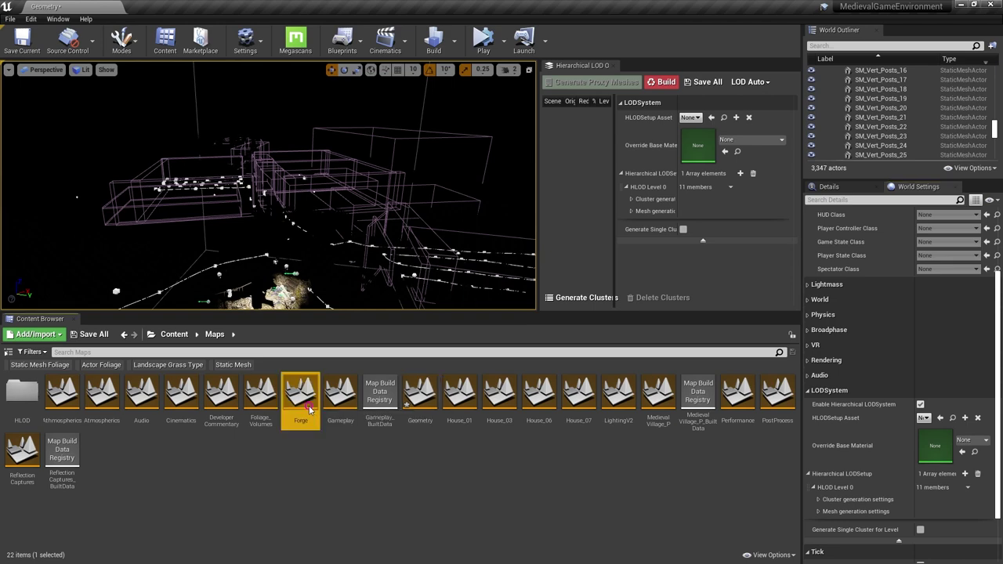
left_click(539, 384)
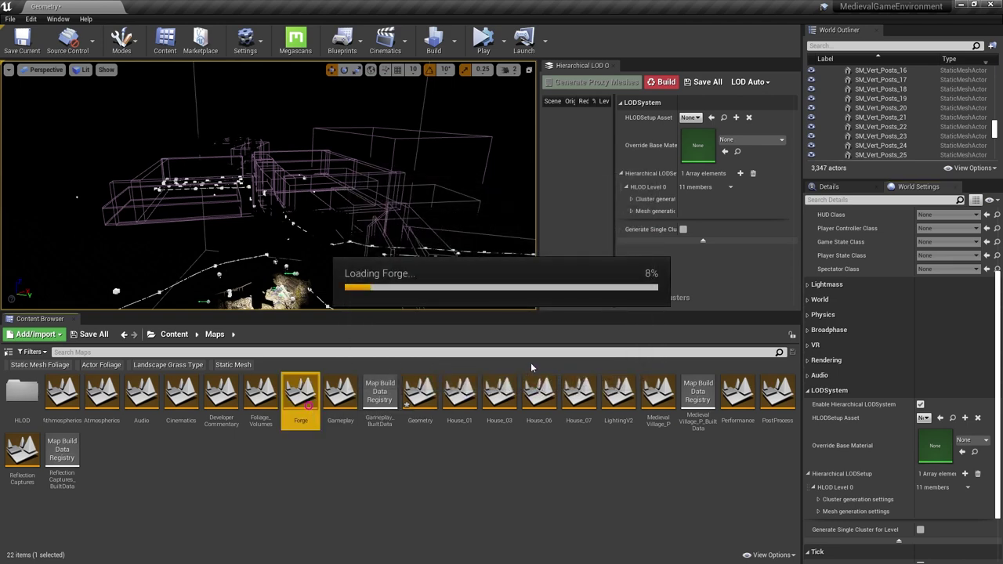
left_click(920, 405)
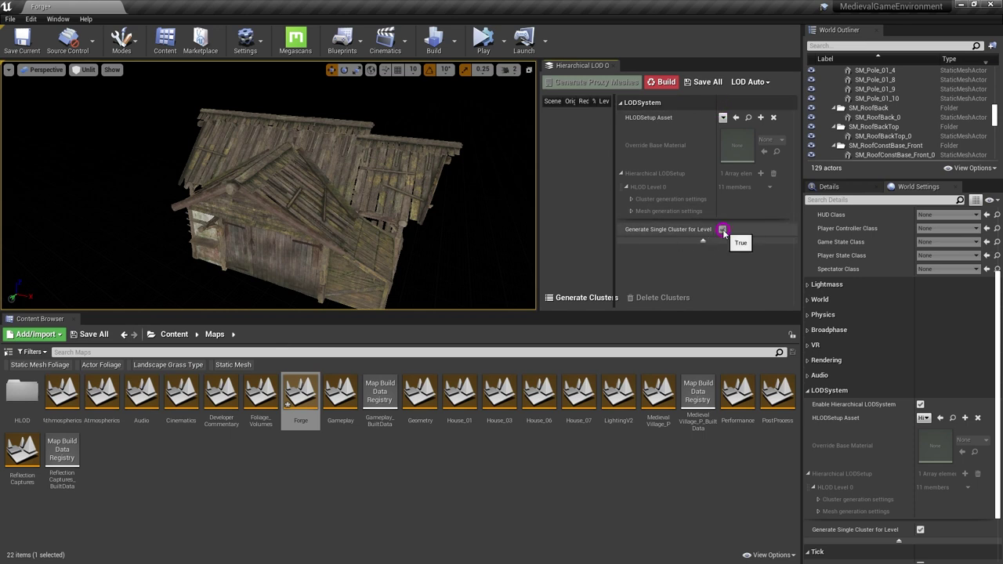
- Enable Hierarchical LOD with a single generated cluster in House_01, then enable it in House_03
left_click(586, 297)
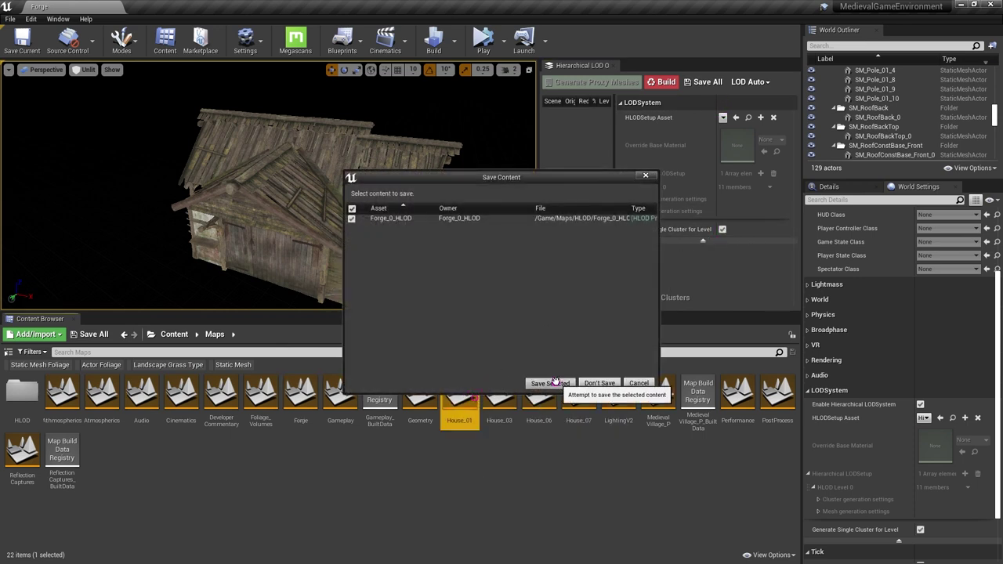
left_click(551, 383)
left_click(919, 404)
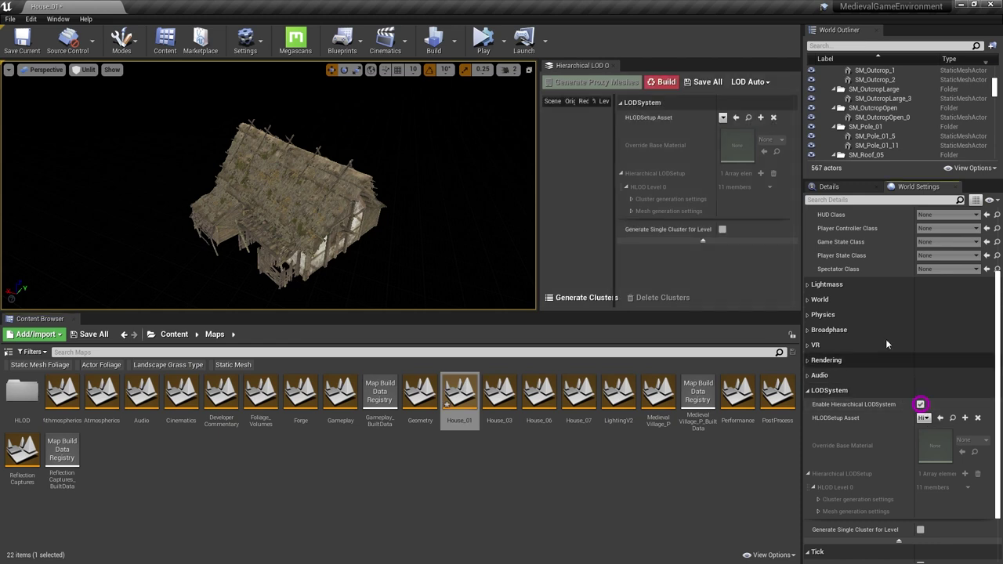
left_click(722, 228)
left_click(584, 297)
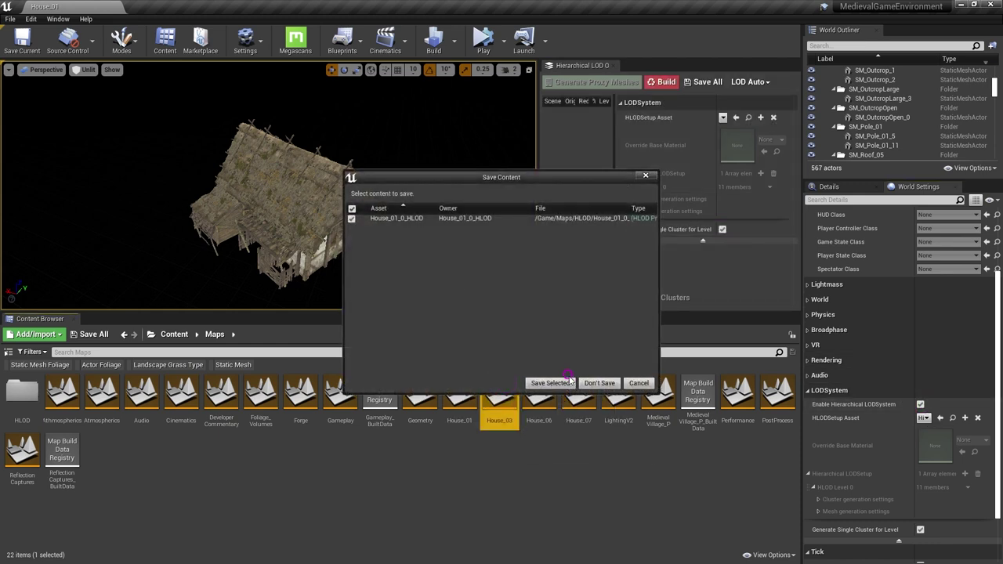
left_click(569, 381)
left_click(920, 404)
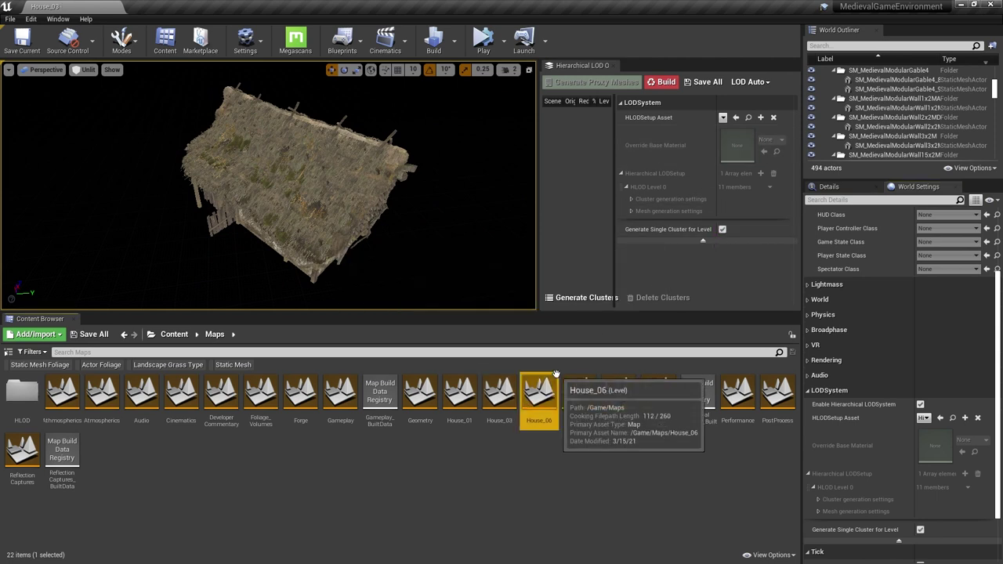
- Enable single-cluster Hierarchical LOD in House_06 and move on to House_07
double_click(539, 392)
left_click(565, 382)
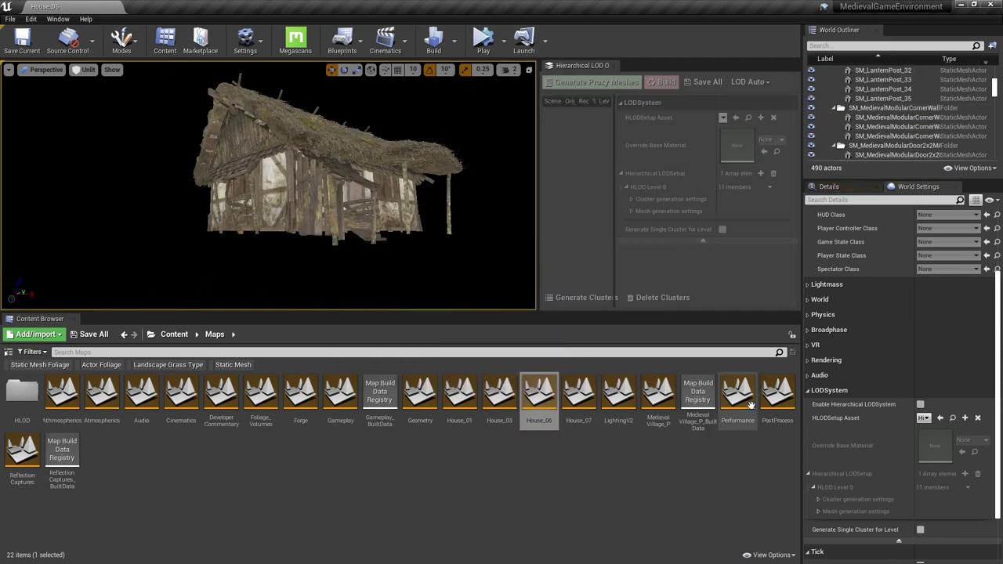
left_click(919, 405)
left_click(722, 229)
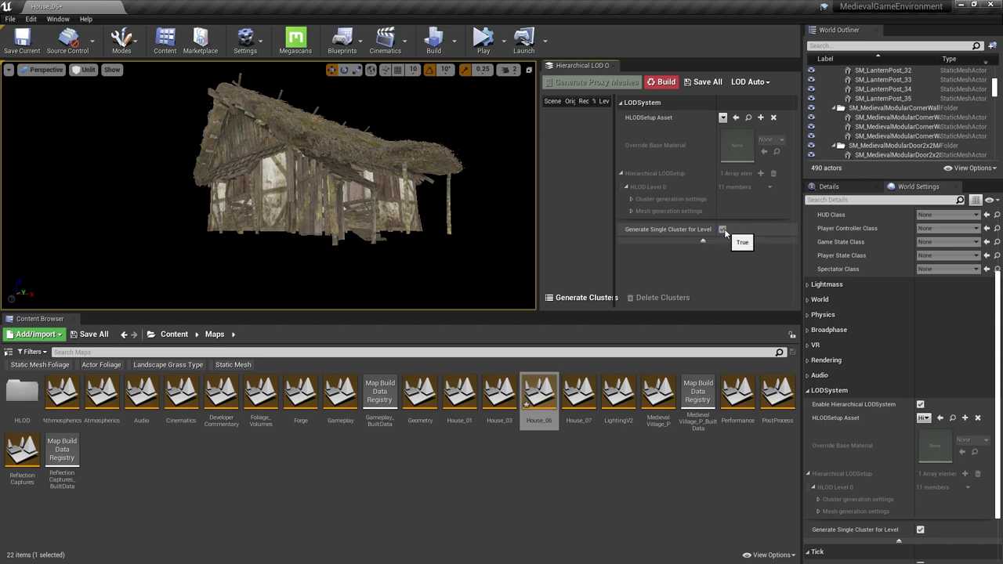
double_click(589, 392)
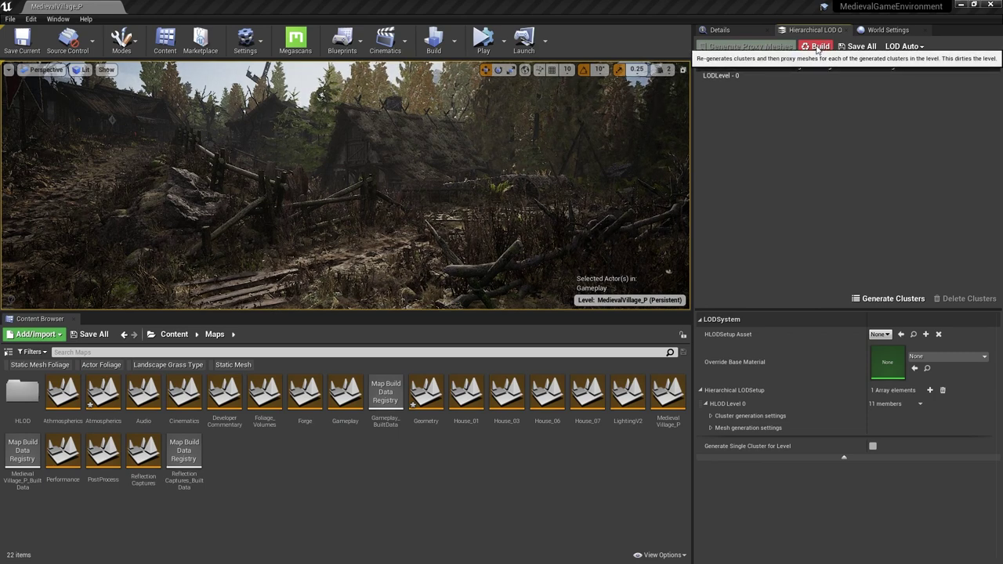
- Build the HLOD clusters and proxy meshes for the MedievalVillage_P level
left_click(817, 48)
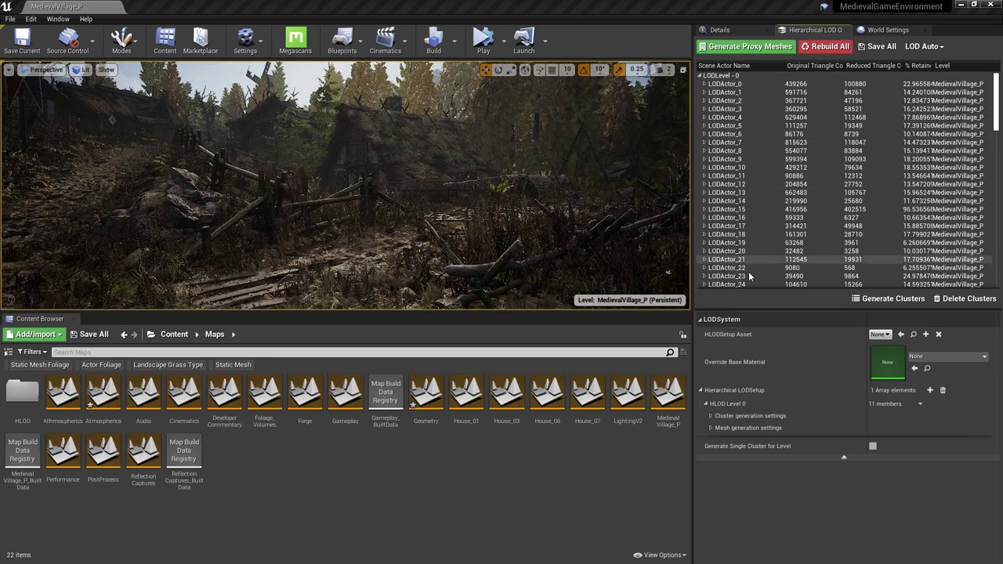
- Expand LODActor_0 and frame its SM_WoodBranchA mesh in the viewport
left_click(704, 83)
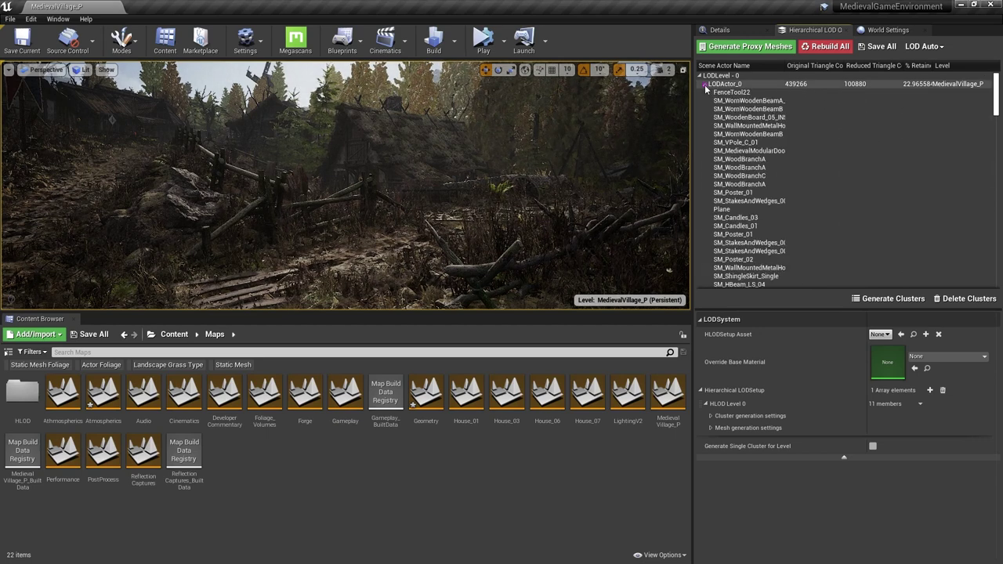
left_click(739, 167)
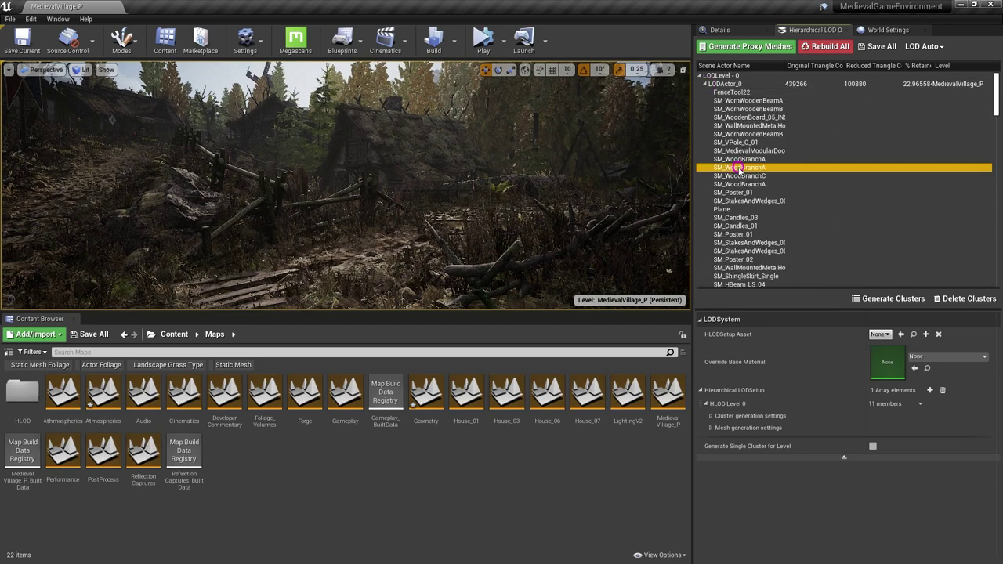
key("f")
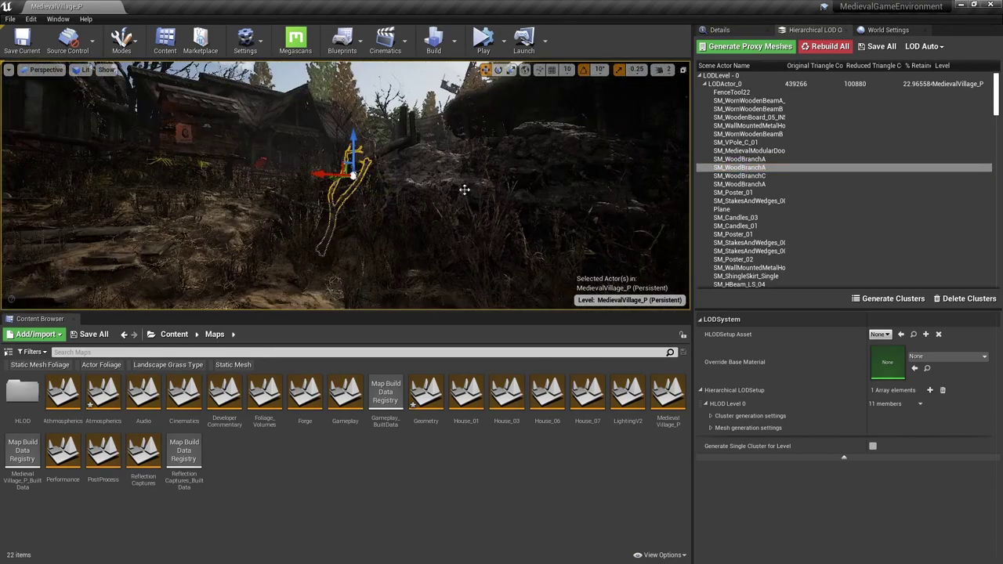
left_click_drag(623, 170, 501, 222, "alt")
- Frame the whole LODActor_0 cluster and select all its member meshes to inspect them
left_click(732, 84)
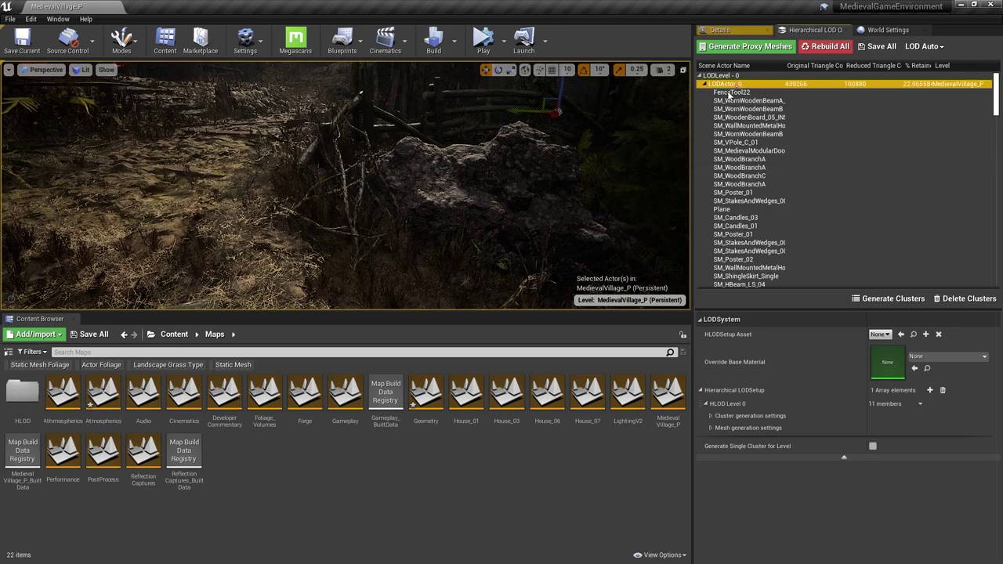
key("f")
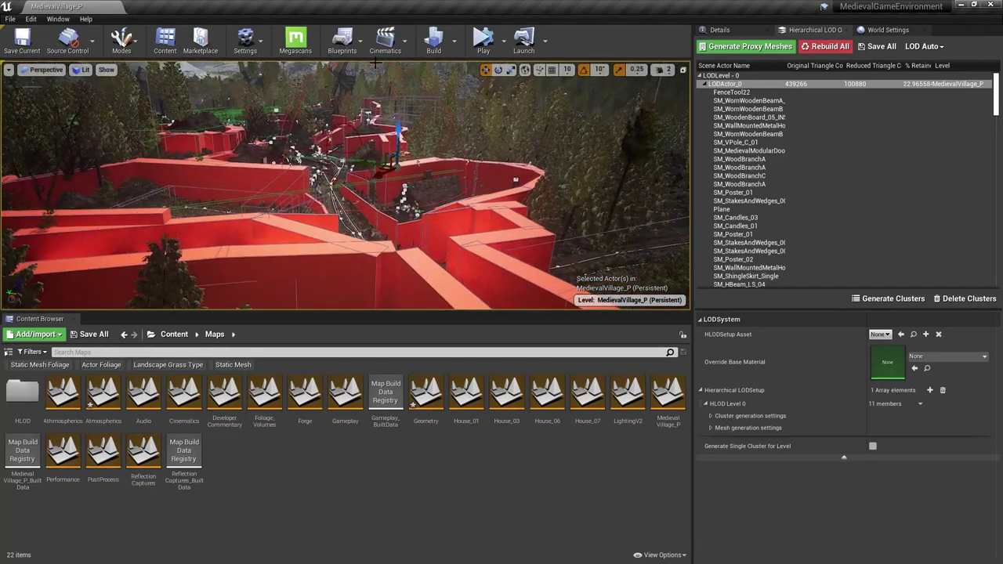
left_click(736, 83)
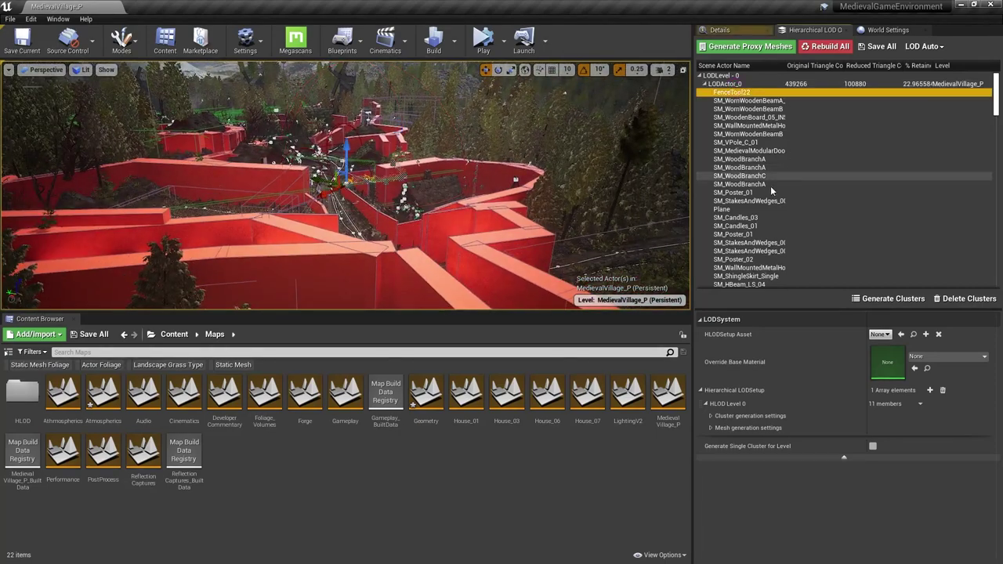
scroll(770, 186, "down", 5)
scroll(749, 213, "down", 6)
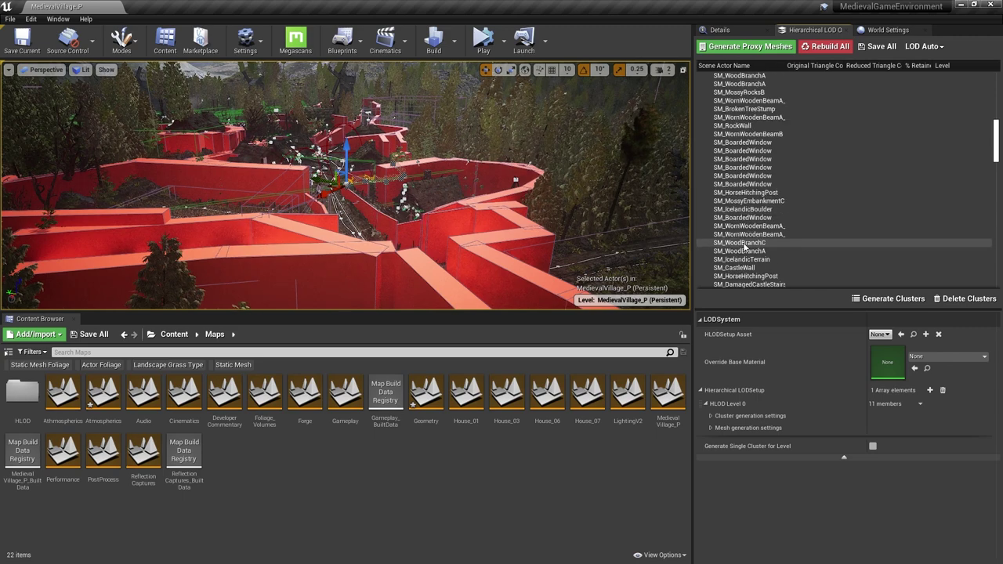
left_click(734, 168)
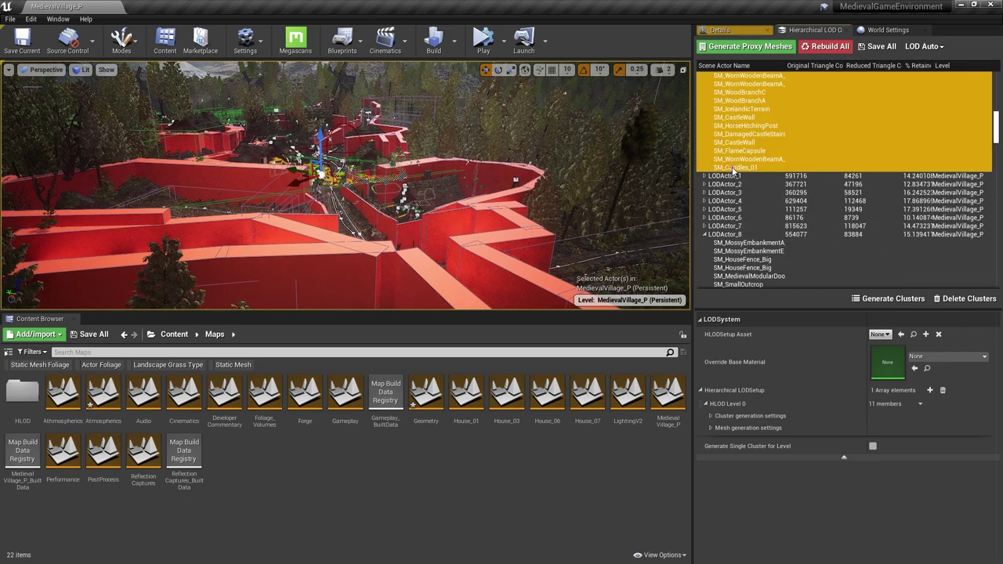
left_click_drag(426, 121, 541, 302, "alt")
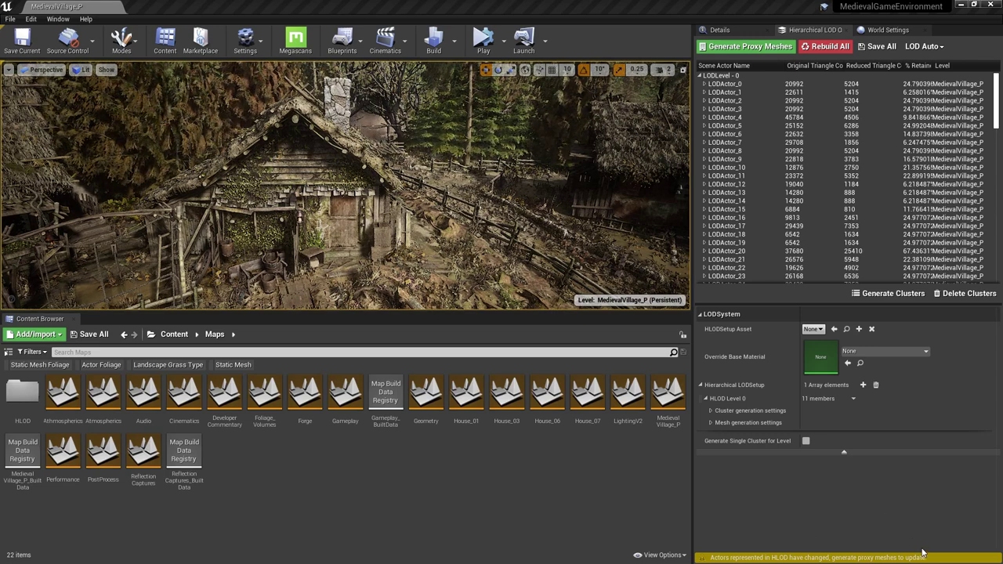
- Rebuild the proxy mesh of cluster LODActor_6
right_click(736, 134)
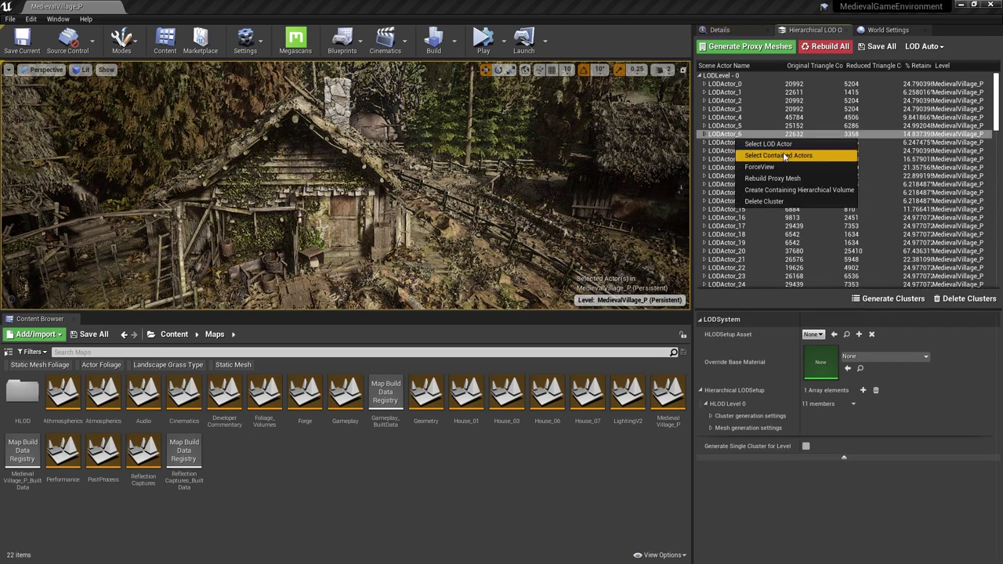
left_click(806, 179)
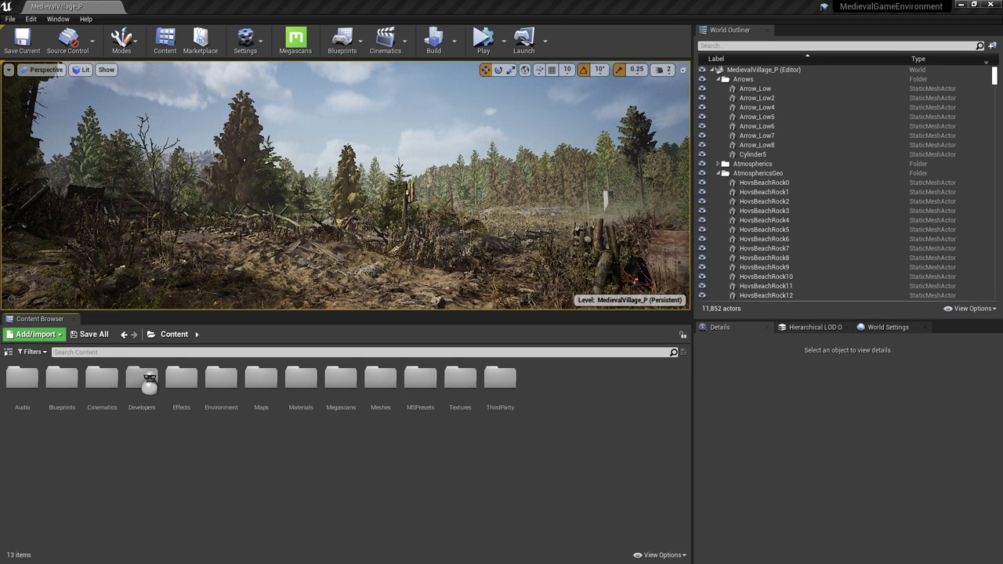
- Filter the Content Browser to foliage and bulk-edit all 155 foliage assets in a property matrix
left_click(32, 351)
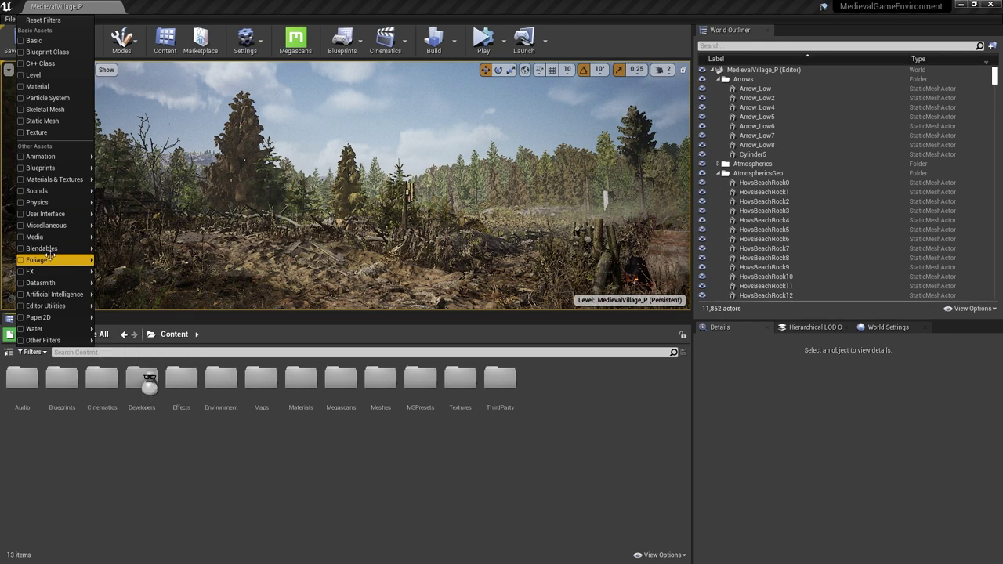
left_click(36, 260)
key("ctrl+a")
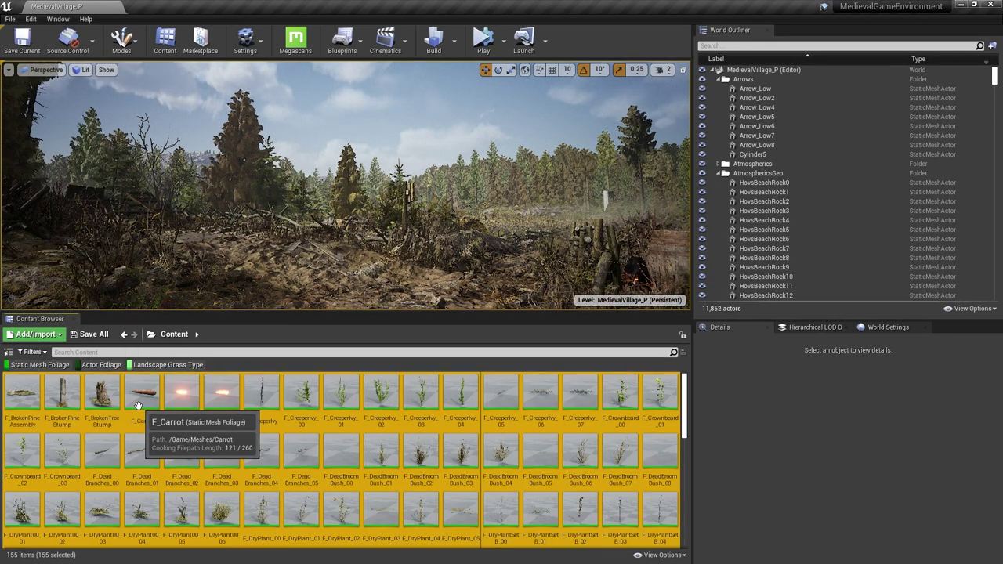
right_click(139, 397)
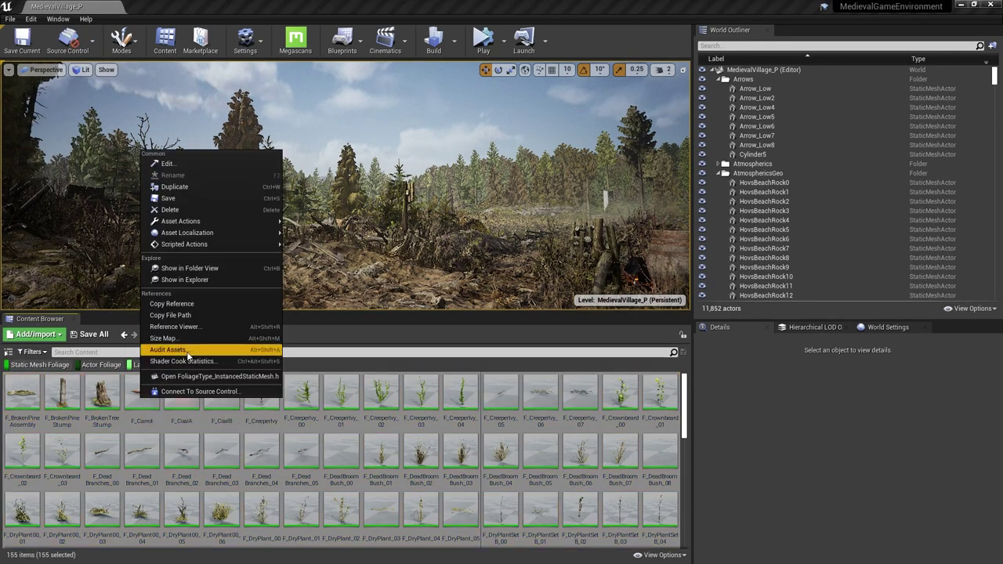
mouse_move(210, 222)
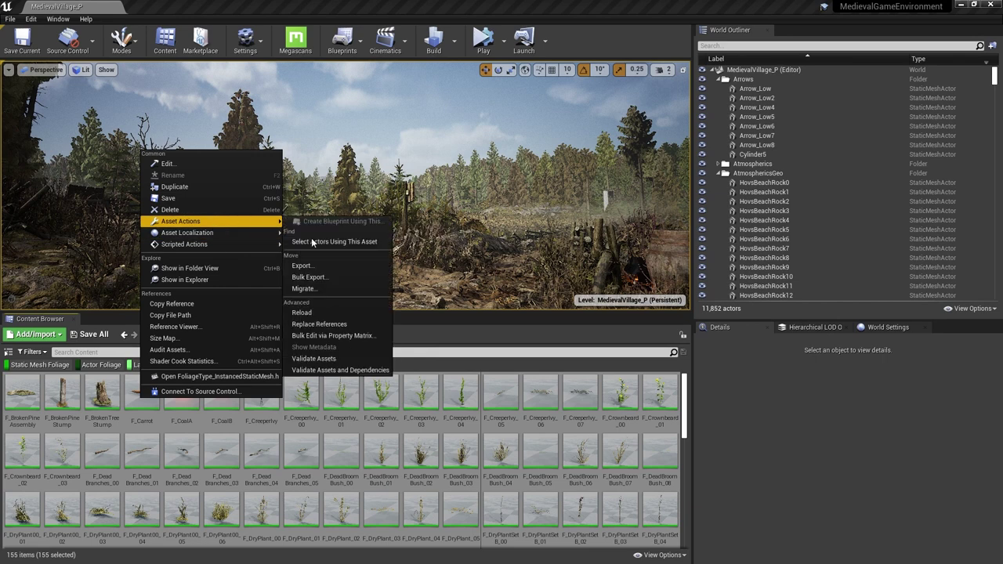
left_click(338, 336)
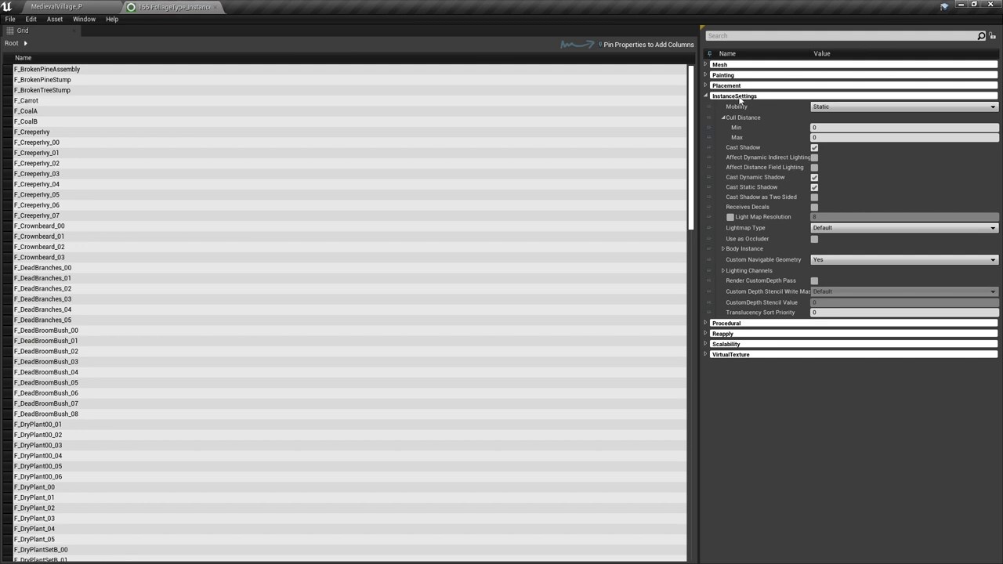
- Pin Cull Distance Min and Max as columns in the property matrix grid
left_click(708, 127)
left_click(709, 137)
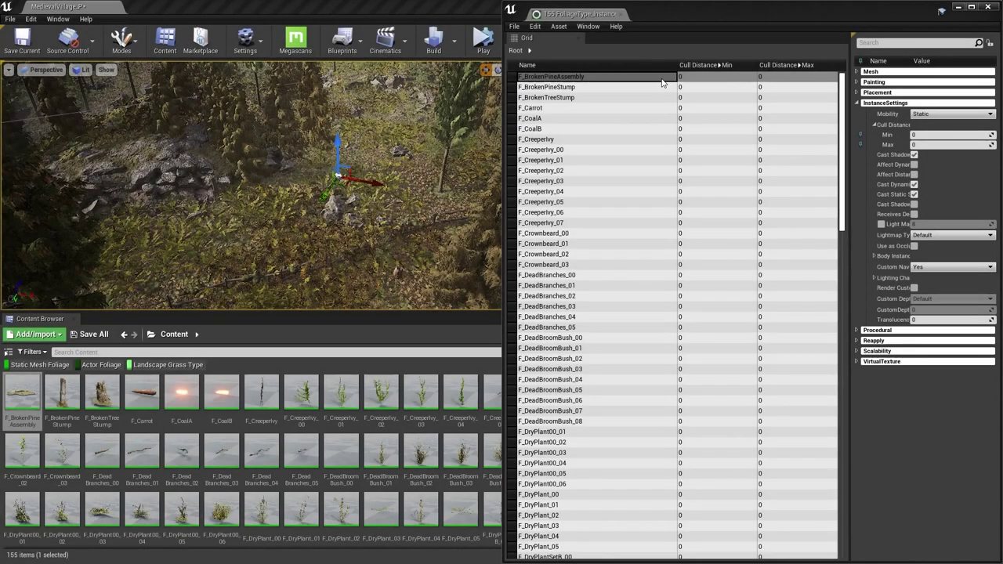
- Set F_BrokenPineAssembly's cull distances to Min 7500 and Max 10000
left_click(699, 80)
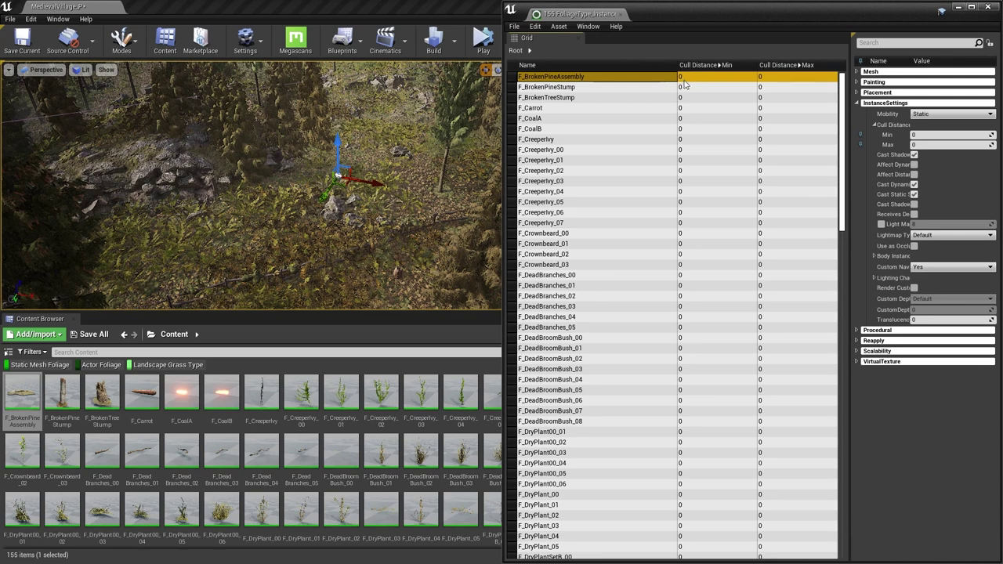
left_click(684, 79)
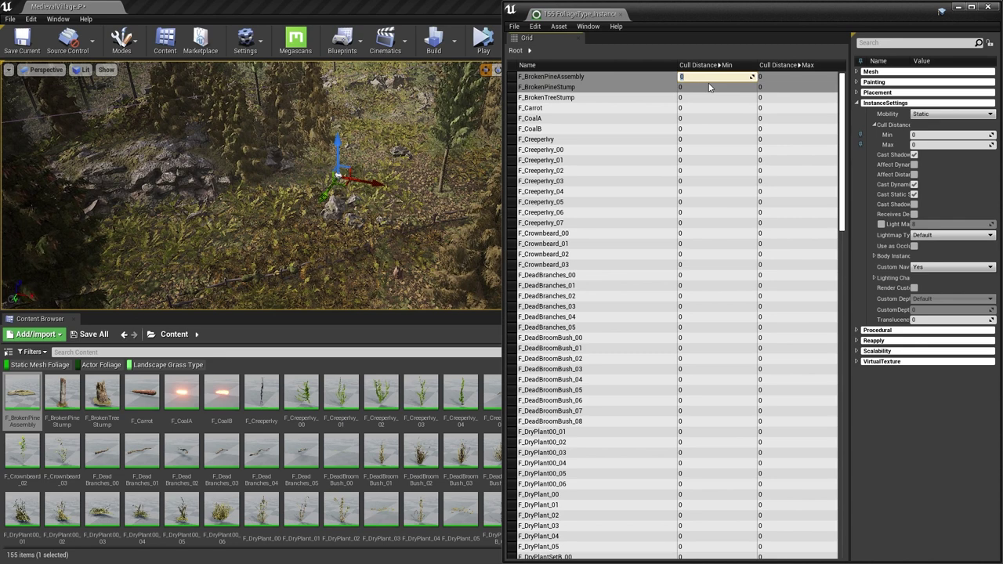
type("7500")
left_click(709, 87)
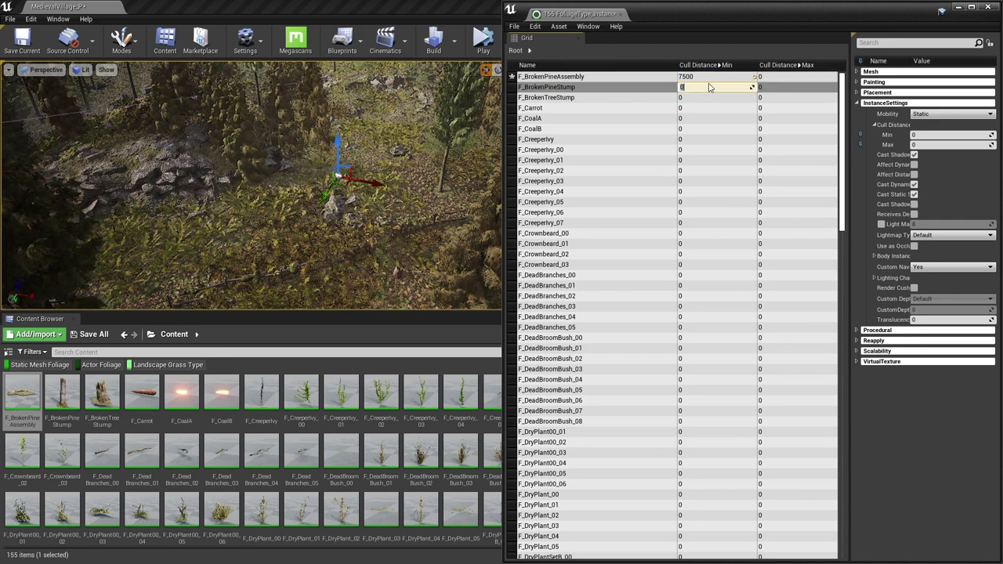
left_click(774, 78)
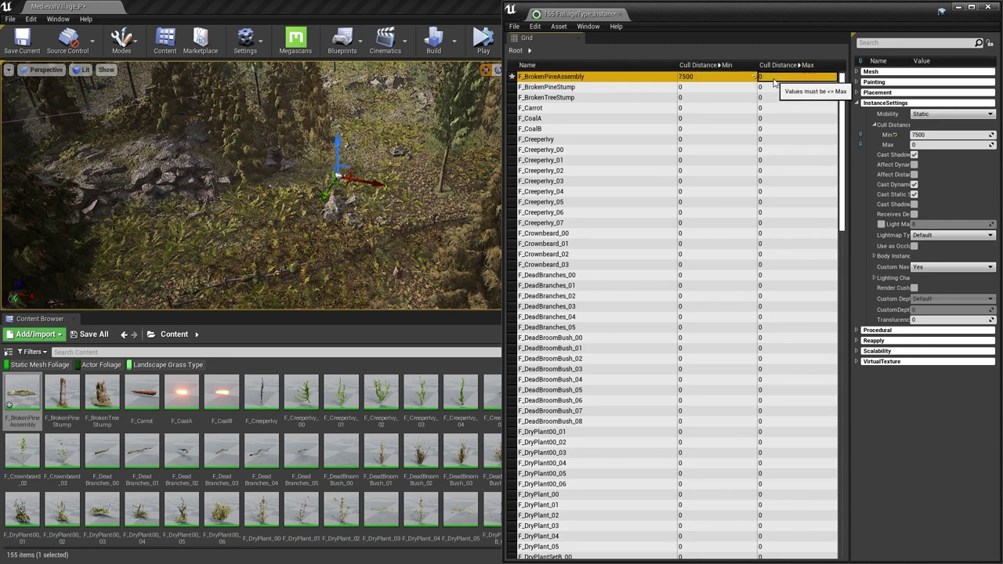
left_click(763, 76)
type("10000")
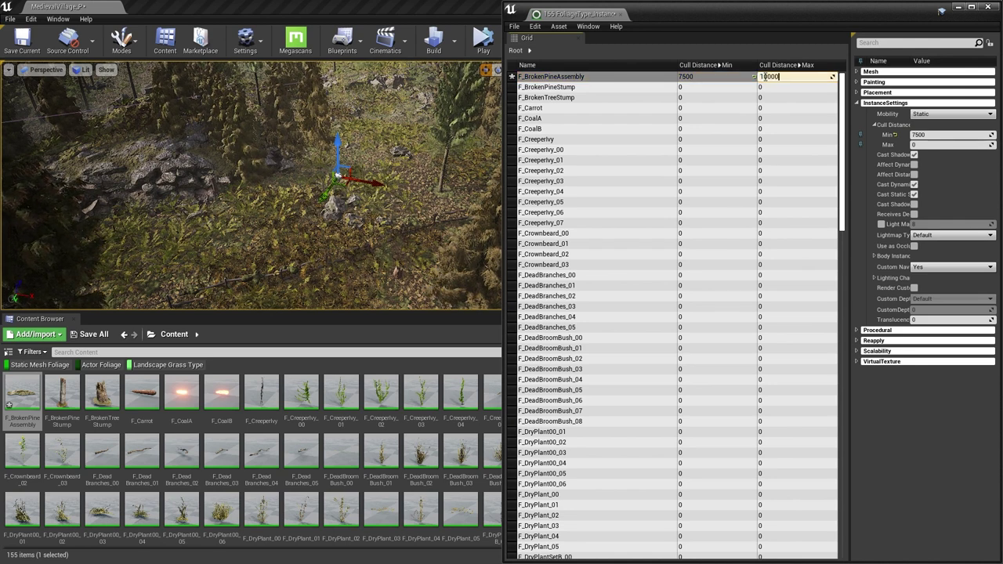
key("Return")
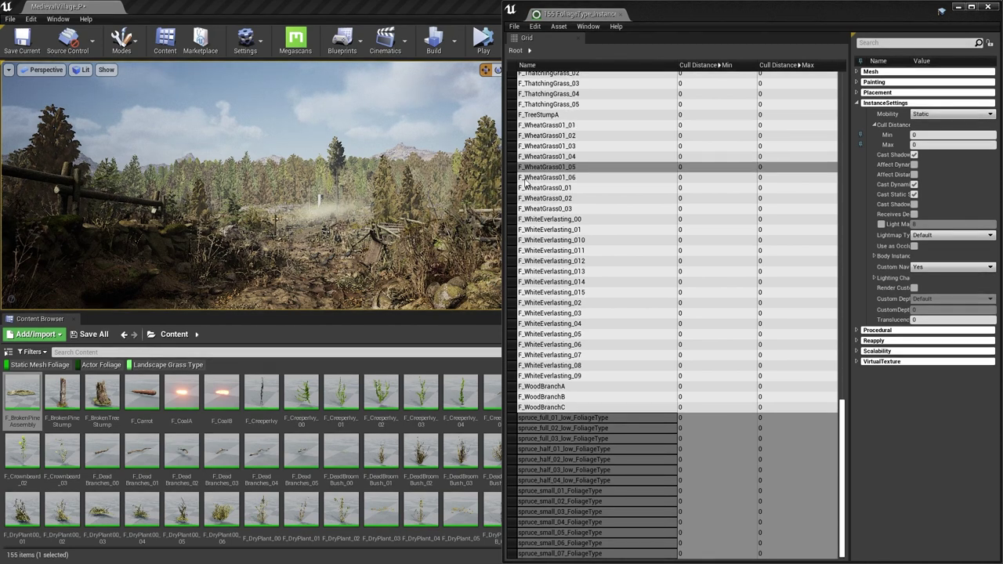
- Give the selected spruce foliage types cull distances of Min 35000 and Max 37500
left_click(932, 135)
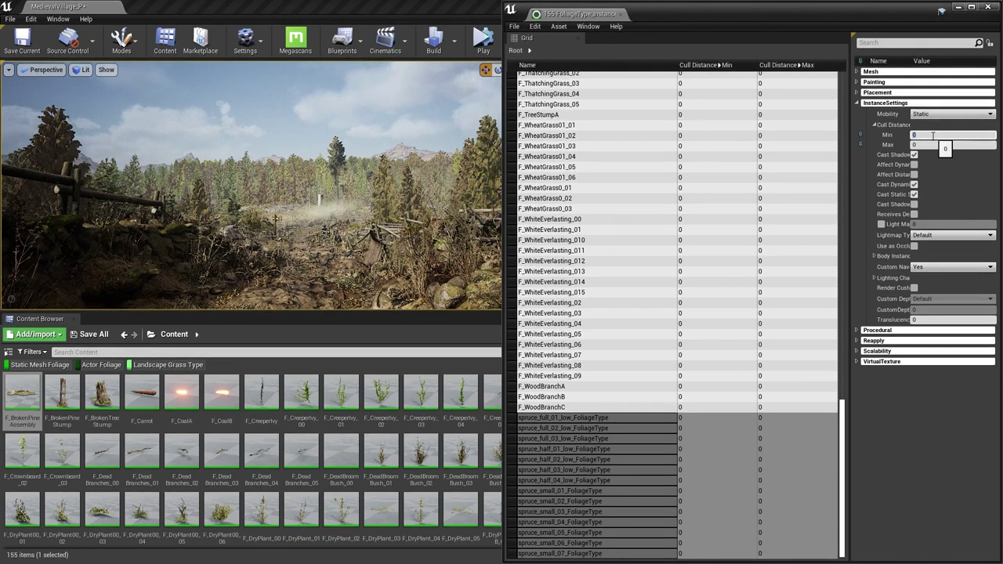
type("35000")
key("Tab")
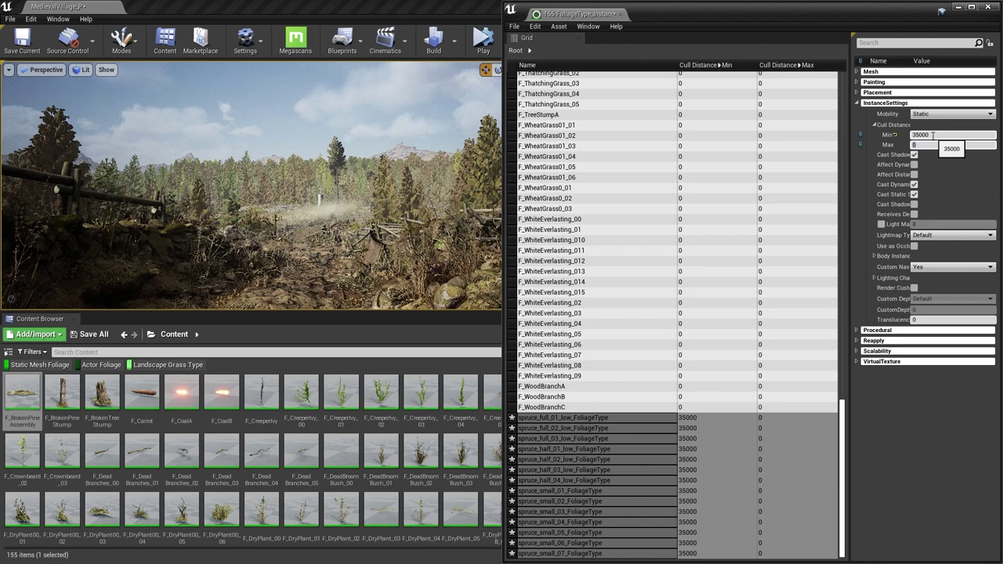
type("37500")
key("Return")
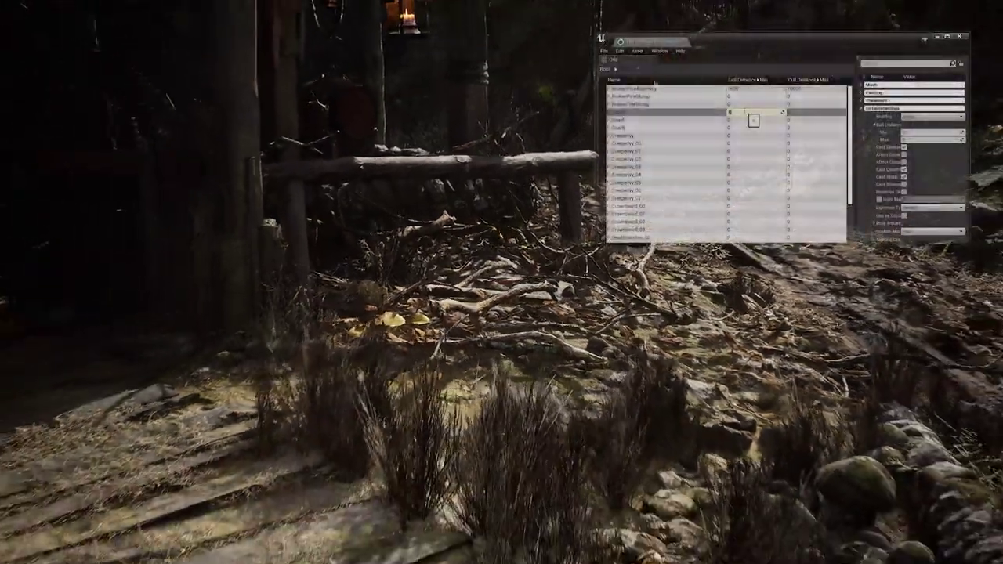
- Enter 1500 as F_Carrot's Cull Distance Min, leaving the maximum at 0
type("1500")
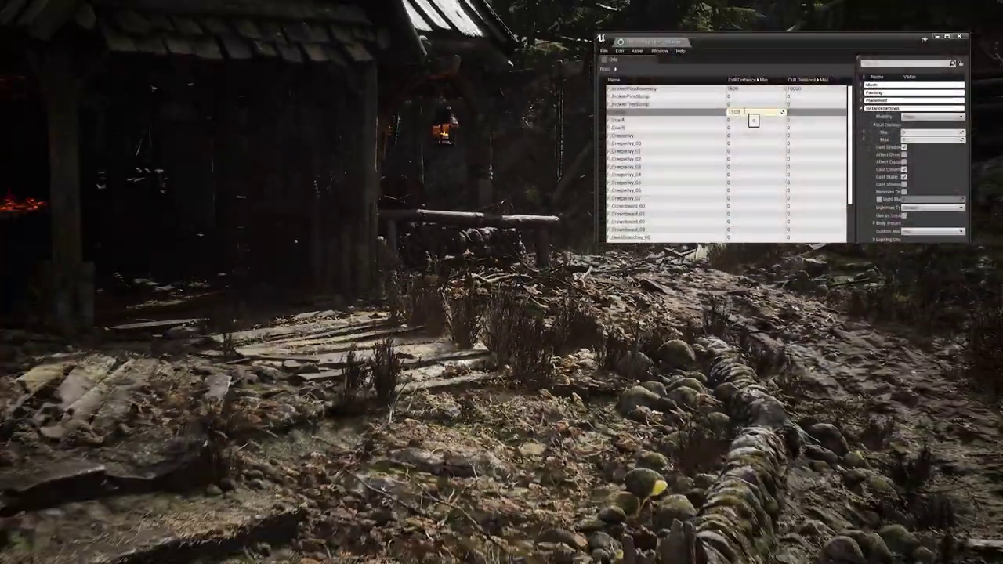
key("Return")
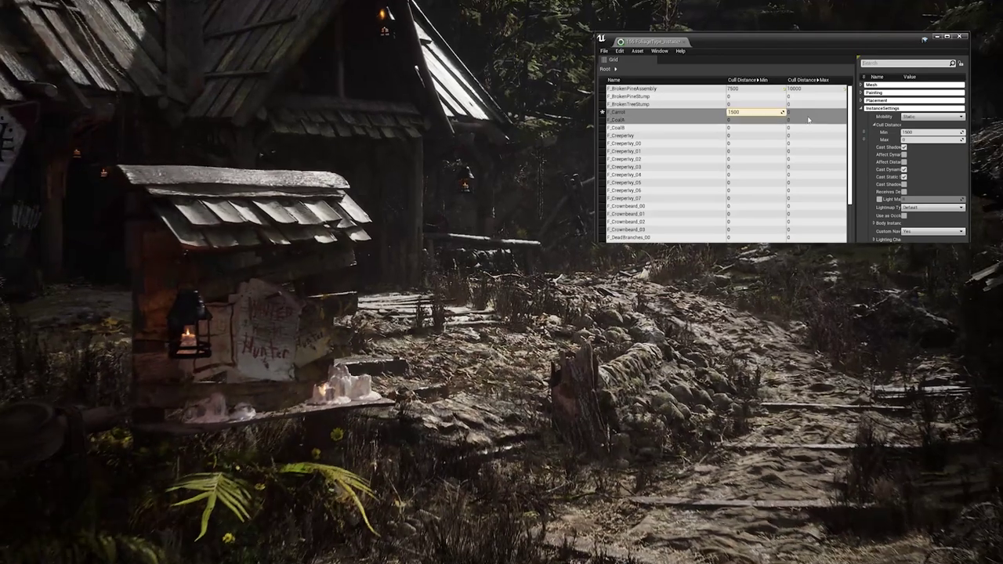